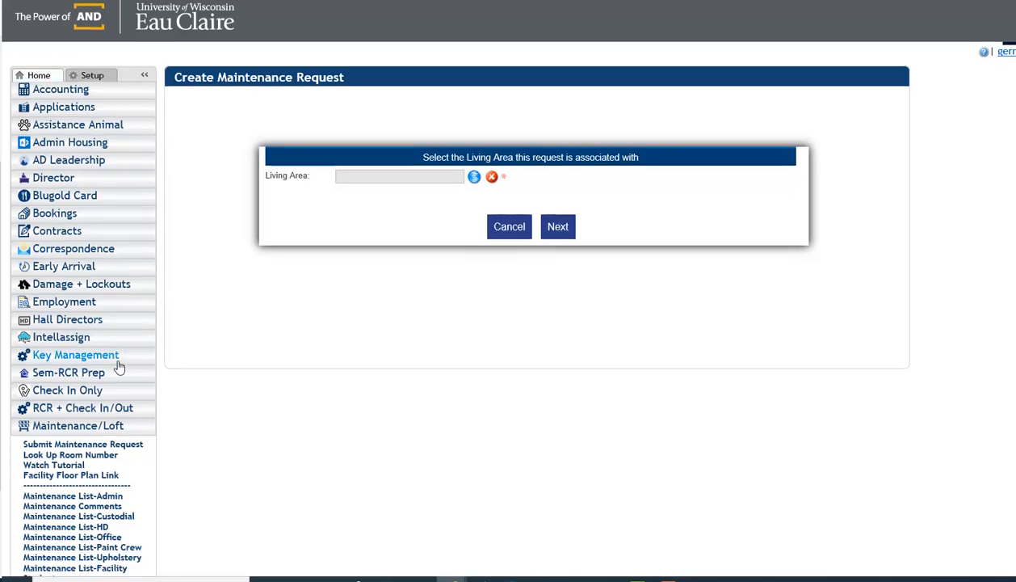
- Start a new maintenance request from the Maintenance/Loft options
{"action": "scroll", "coordinate": [118, 302], "scroll_direction": "down", "scroll_amount": 2}
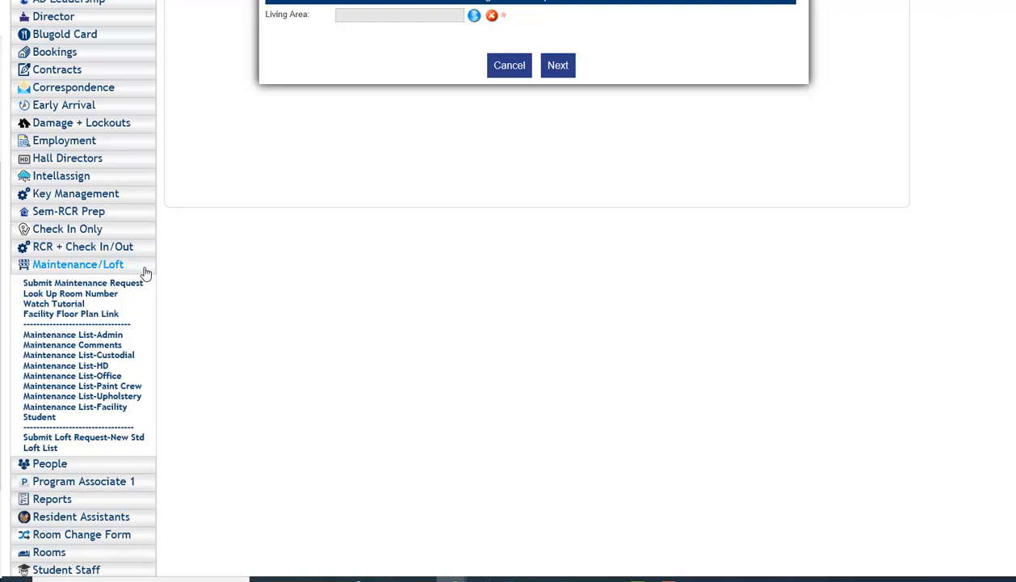
{"action": "left_click", "coordinate": [72, 284]}
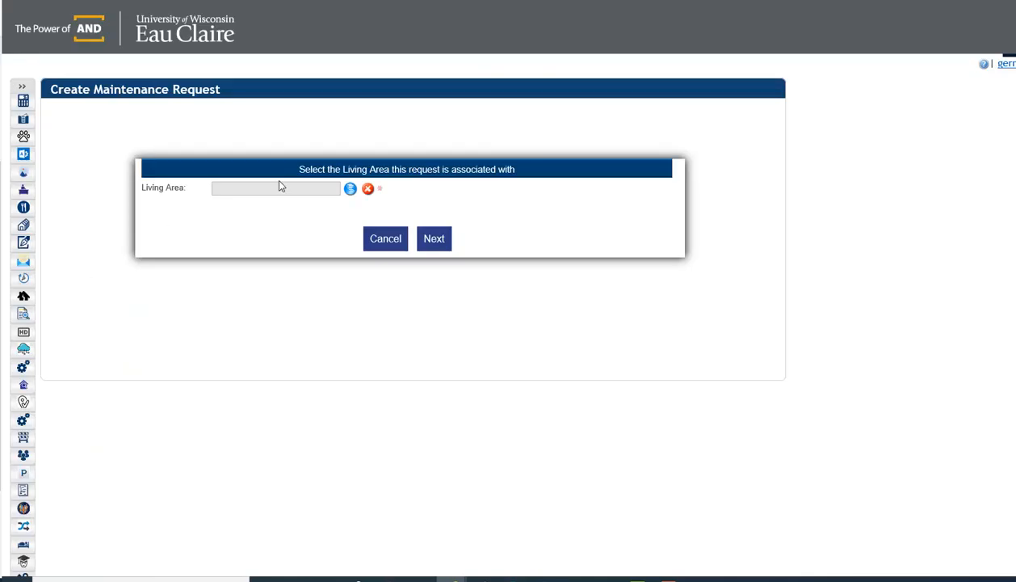
- Set the request's living area to the Horan Hall 2nd Floor North floor section under Residence Halls
{"action": "left_click", "coordinate": [351, 190]}
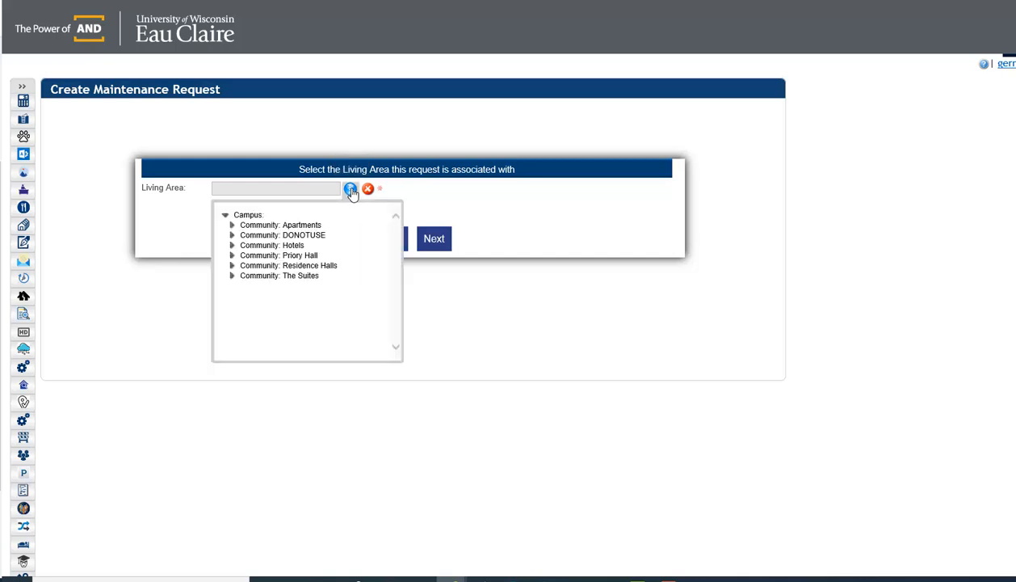
{"action": "scroll", "coordinate": [234, 252], "scroll_direction": "down", "scroll_amount": 1}
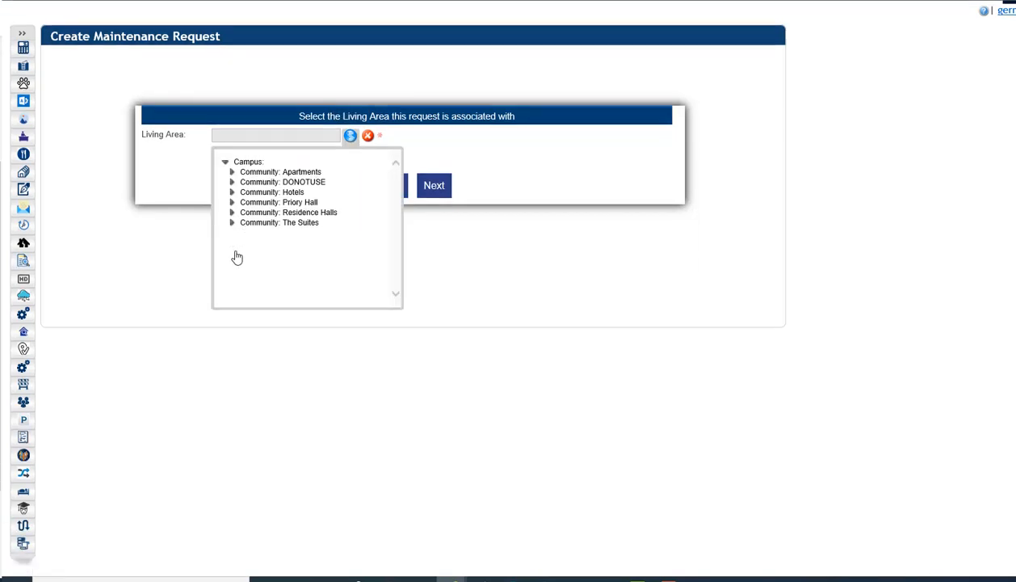
{"action": "left_click", "coordinate": [232, 215]}
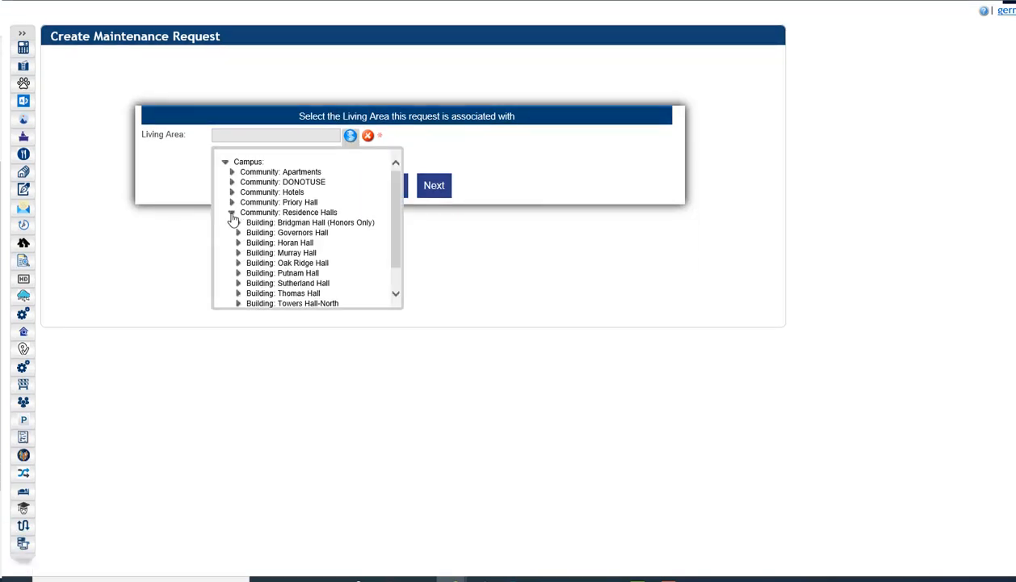
{"action": "scroll", "coordinate": [233, 215], "scroll_direction": "down", "scroll_amount": 1}
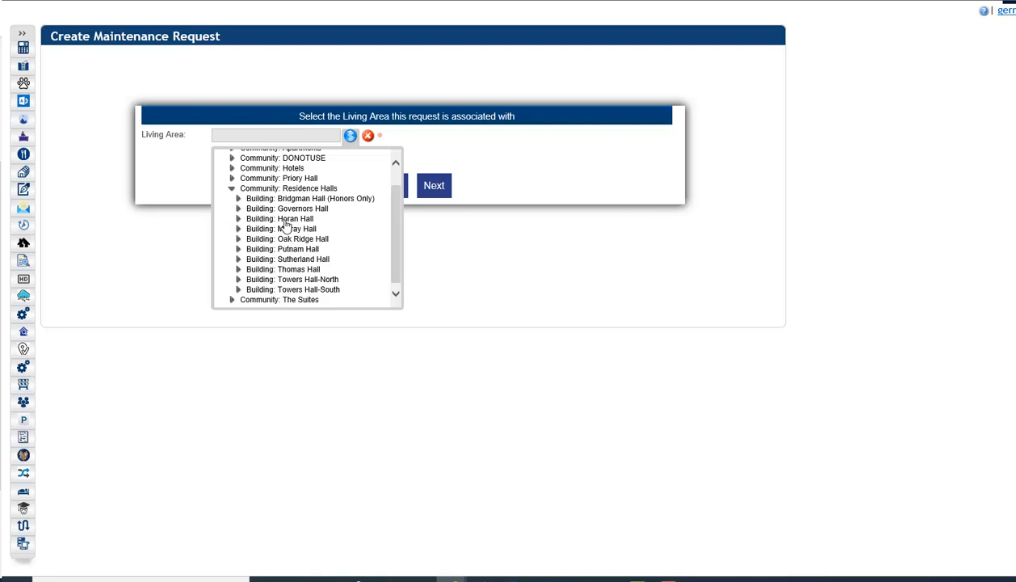
{"action": "left_click", "coordinate": [239, 219]}
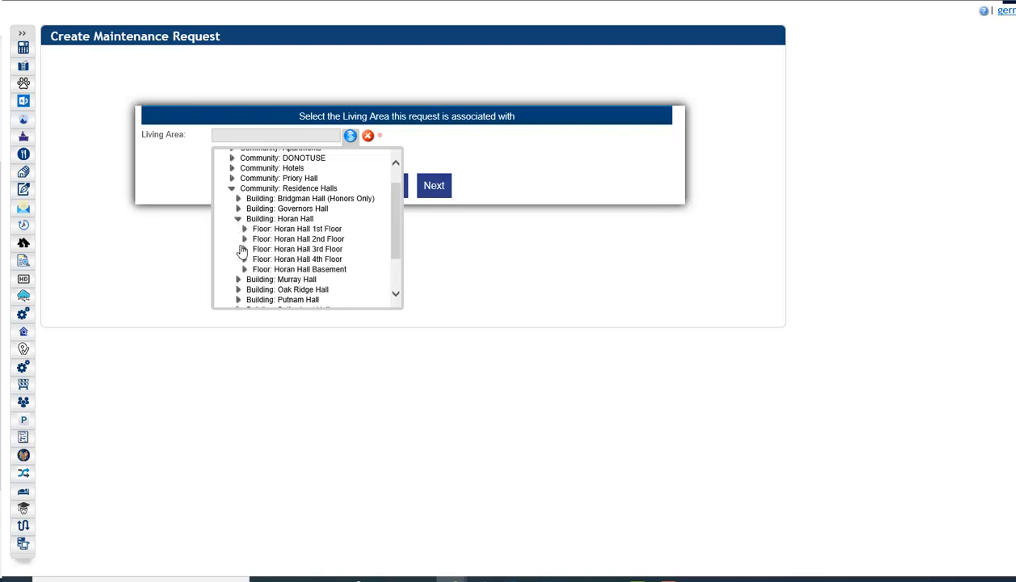
{"action": "left_click", "coordinate": [244, 240]}
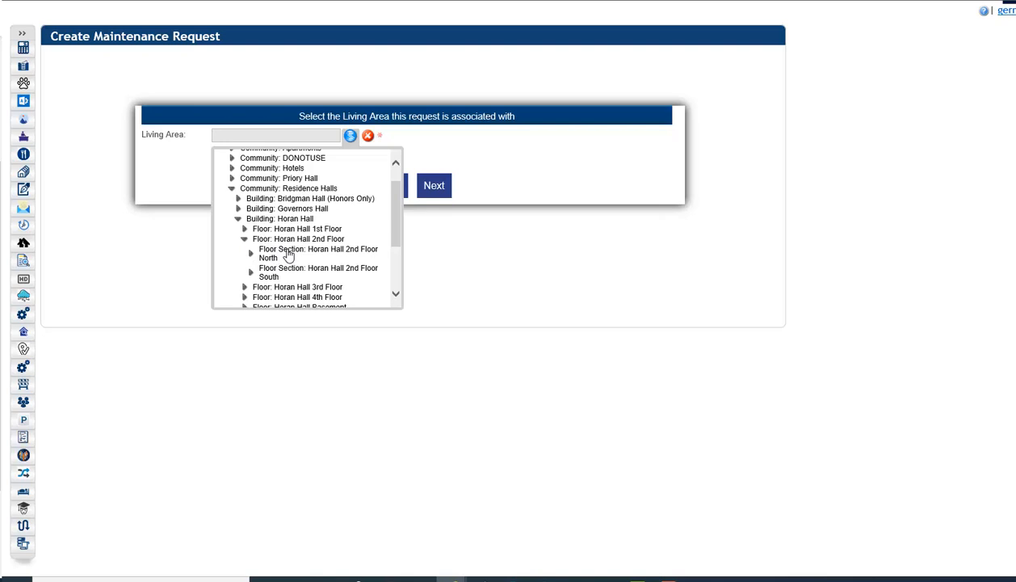
{"action": "left_click", "coordinate": [289, 253]}
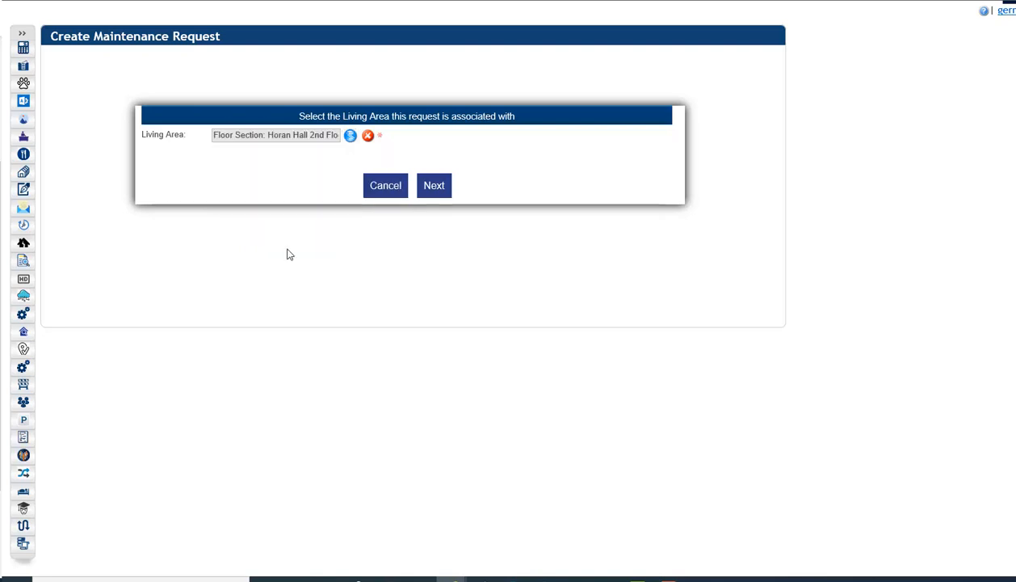
- Expand the Horan Hall 2nd Floor North section in the living area tree and view the bed spaces of room HO-0222
{"action": "left_click", "coordinate": [351, 138]}
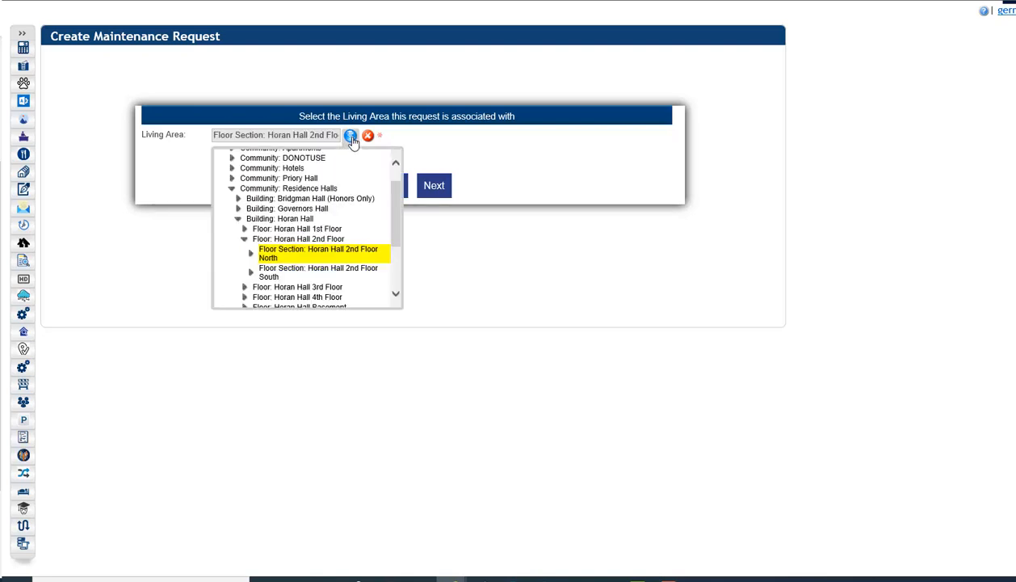
{"action": "left_click", "coordinate": [252, 255]}
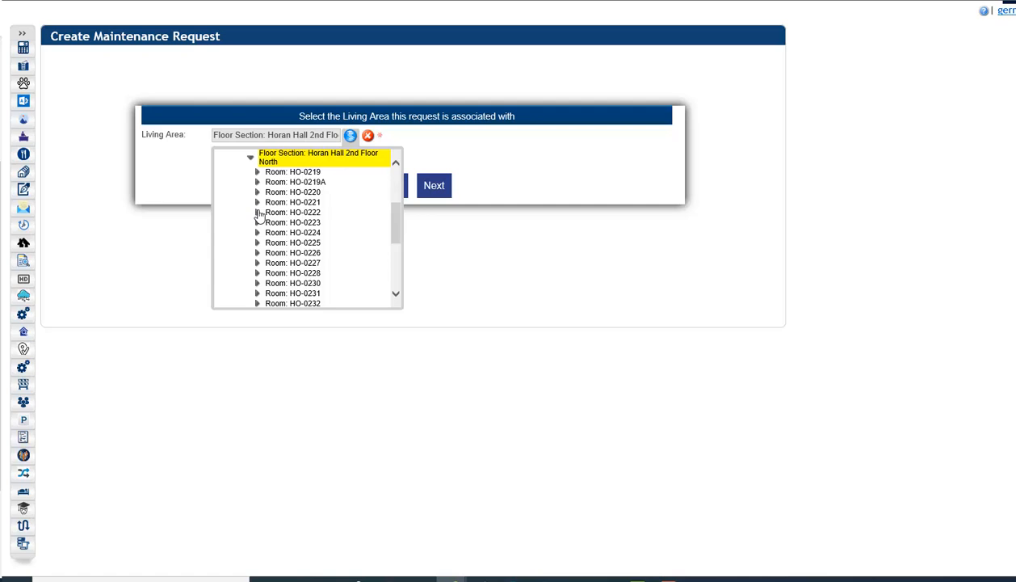
{"action": "left_click", "coordinate": [257, 213]}
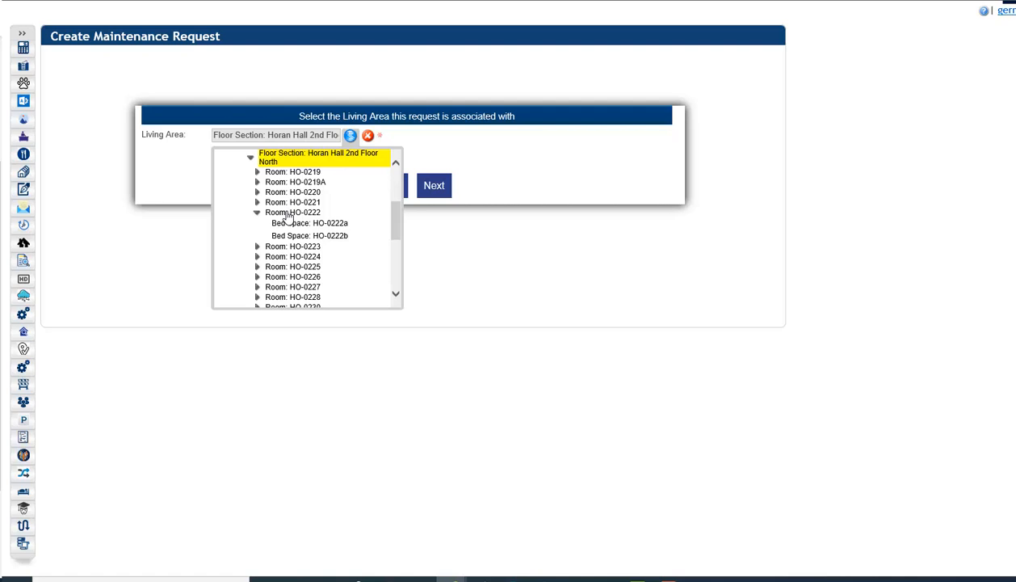
- Expand Chancellors Hall 1st Floor under the Apartments community and view the bed spaces of room CH-102
{"action": "scroll", "coordinate": [288, 217], "scroll_direction": "up", "scroll_amount": 5}
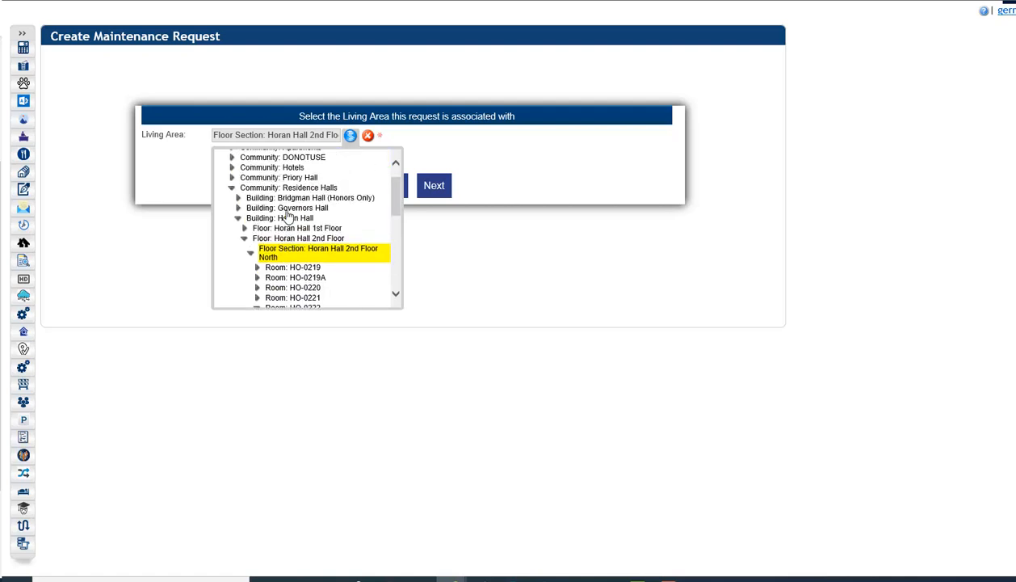
{"action": "left_click", "coordinate": [232, 225]}
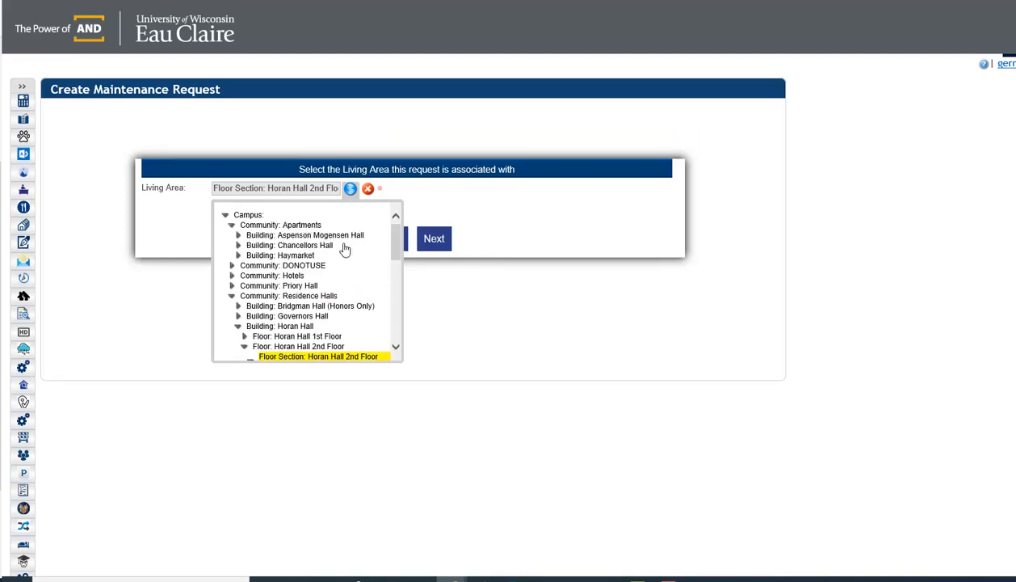
{"action": "left_click", "coordinate": [238, 244]}
{"action": "scroll", "coordinate": [235, 241], "scroll_direction": "down", "scroll_amount": 1}
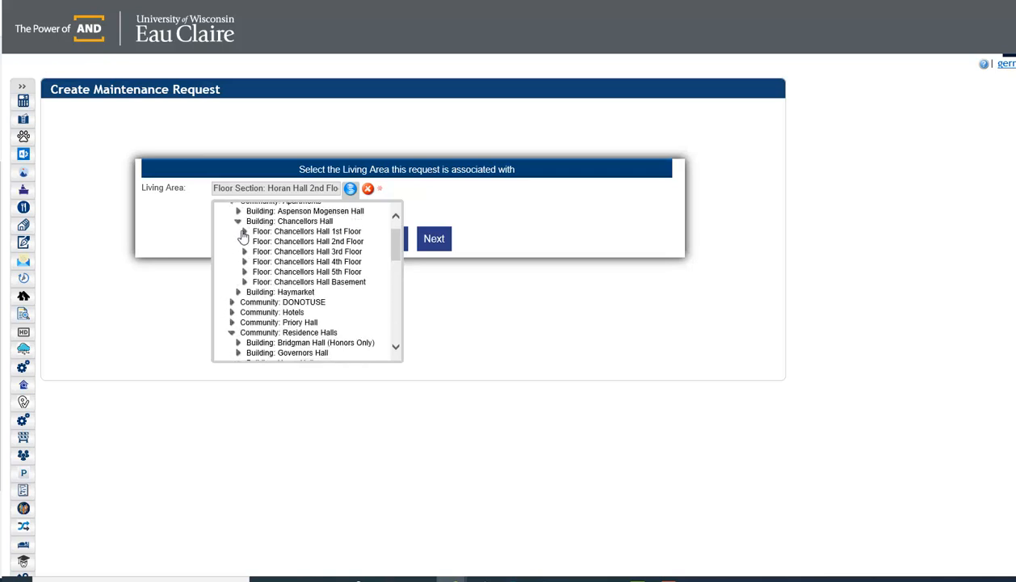
{"action": "left_click", "coordinate": [245, 232]}
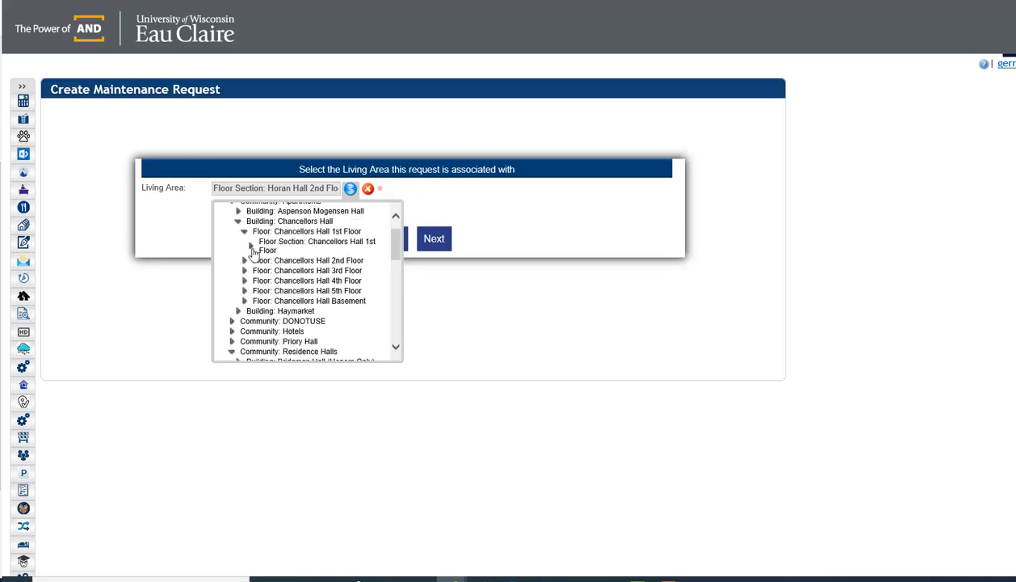
{"action": "left_click", "coordinate": [252, 247]}
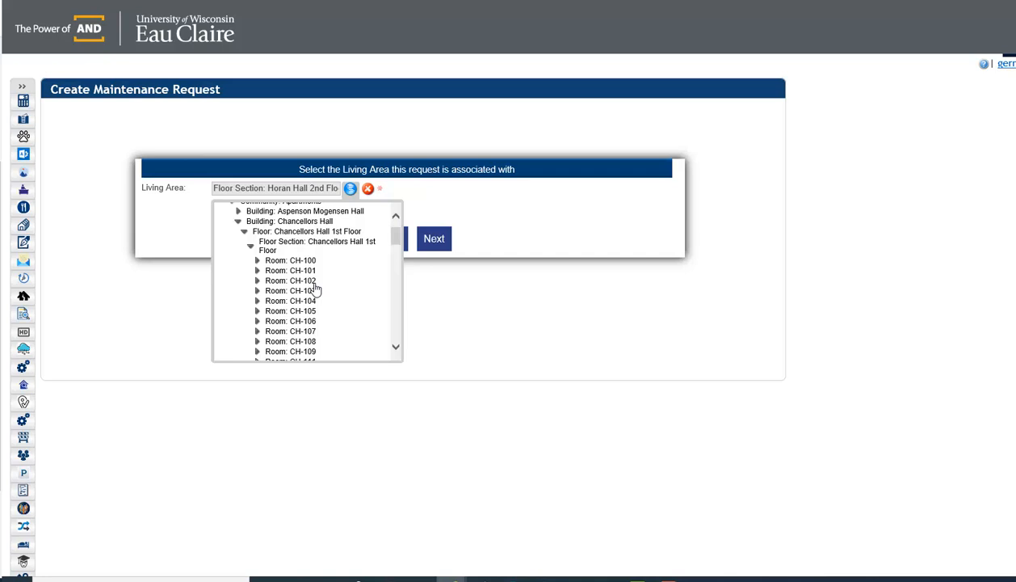
{"action": "left_click", "coordinate": [257, 280]}
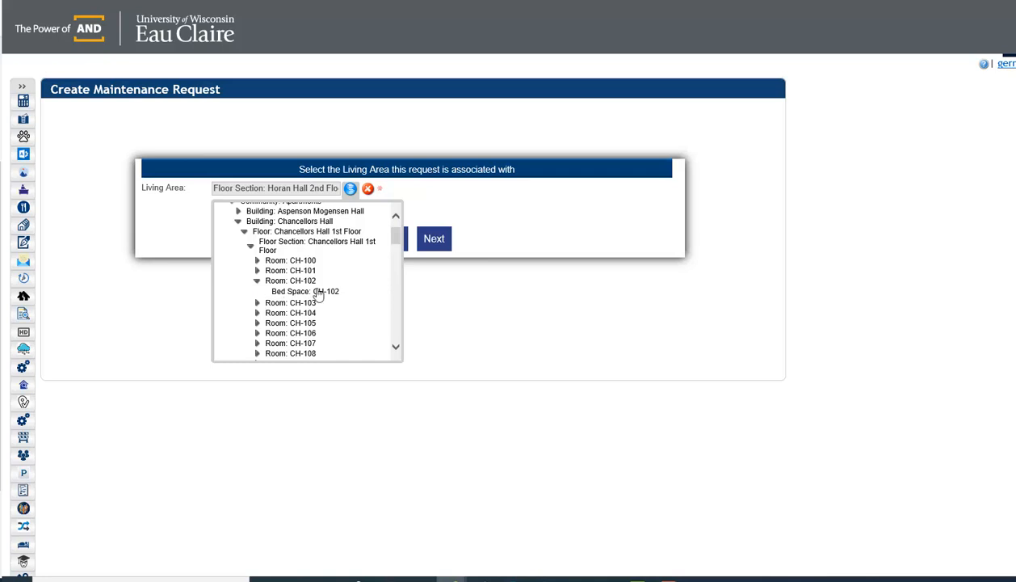
- Expand room CH-111 in the Chancellors Hall 1st Floor section to view its bed spaces
{"action": "scroll", "coordinate": [254, 323], "scroll_direction": "down", "scroll_amount": 1}
{"action": "scroll", "coordinate": [255, 325], "scroll_direction": "down", "scroll_amount": 1}
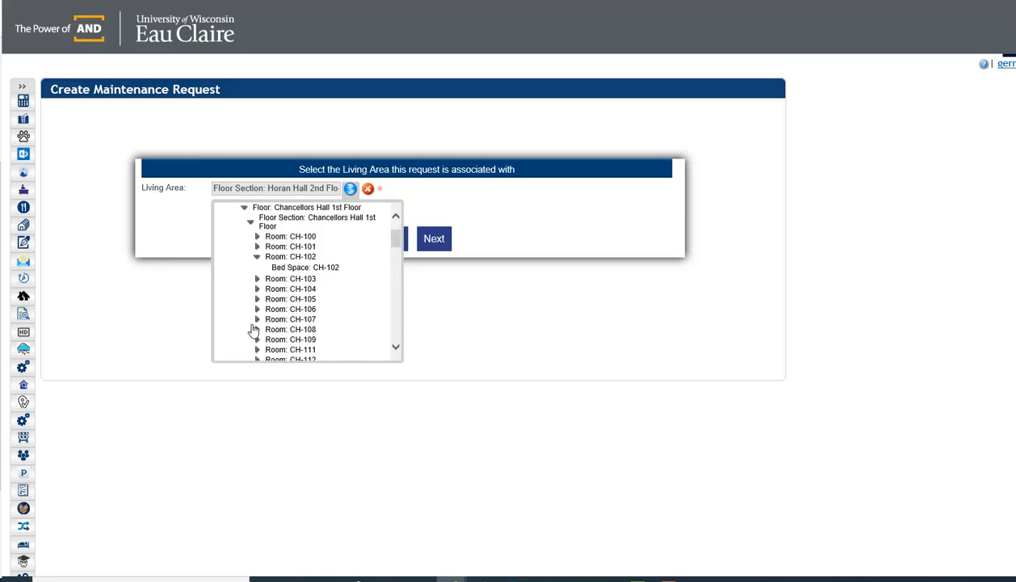
{"action": "scroll", "coordinate": [256, 328], "scroll_direction": "down", "scroll_amount": 1}
{"action": "left_click", "coordinate": [257, 326]}
{"action": "scroll", "coordinate": [254, 307], "scroll_direction": "down", "scroll_amount": 3}
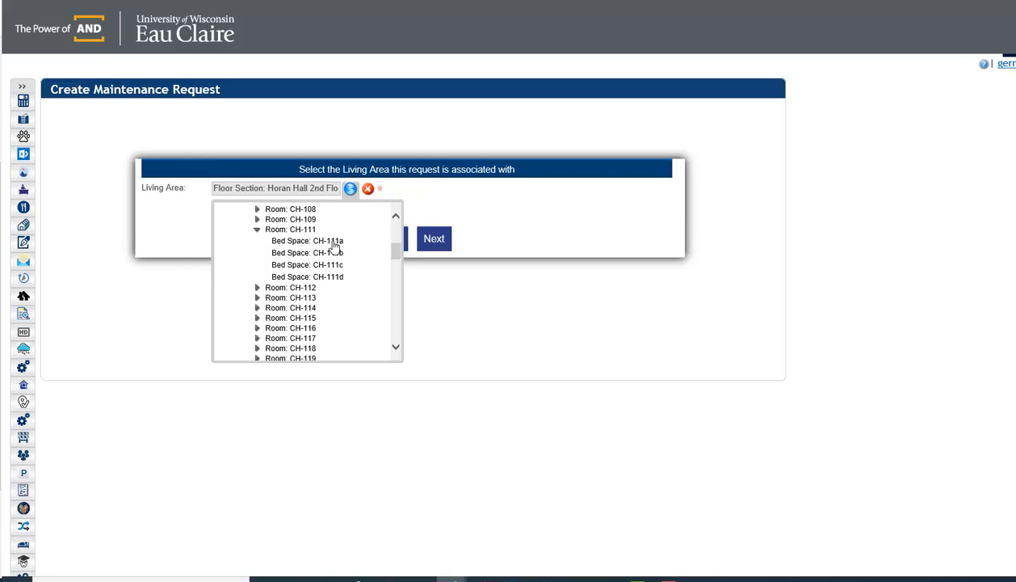
- Run the Look Up Room Number query with the room configuration building set to Governors Hall
{"action": "left_click", "coordinate": [23, 95]}
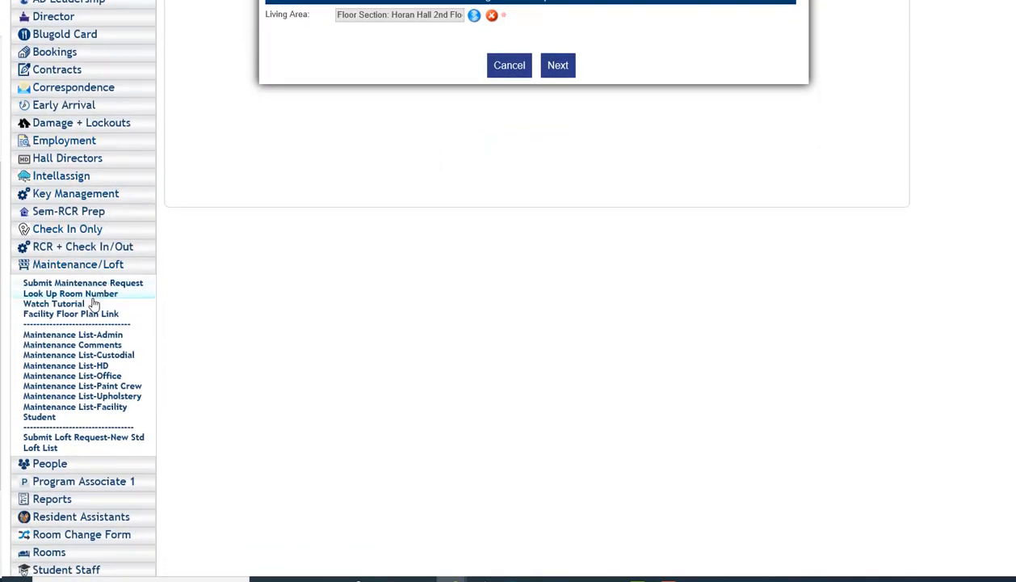
{"action": "left_click", "coordinate": [84, 296]}
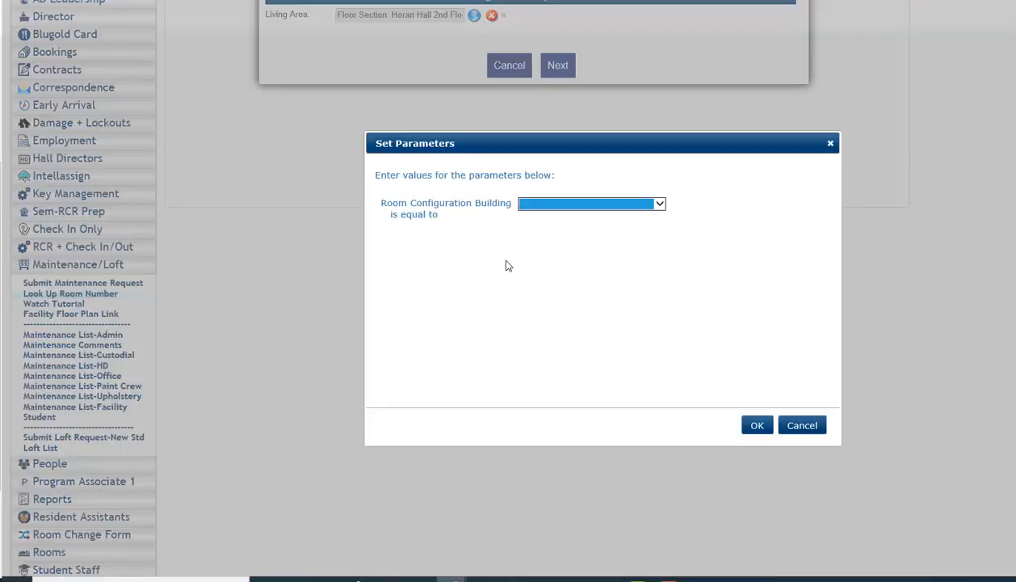
{"action": "left_click", "coordinate": [554, 202]}
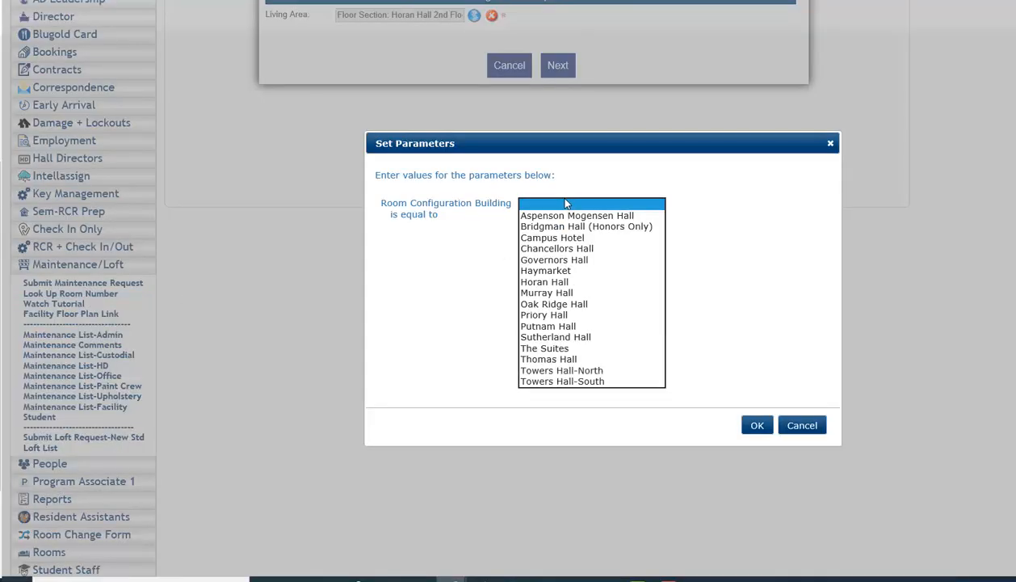
{"action": "left_click", "coordinate": [566, 263]}
{"action": "left_click", "coordinate": [751, 424]}
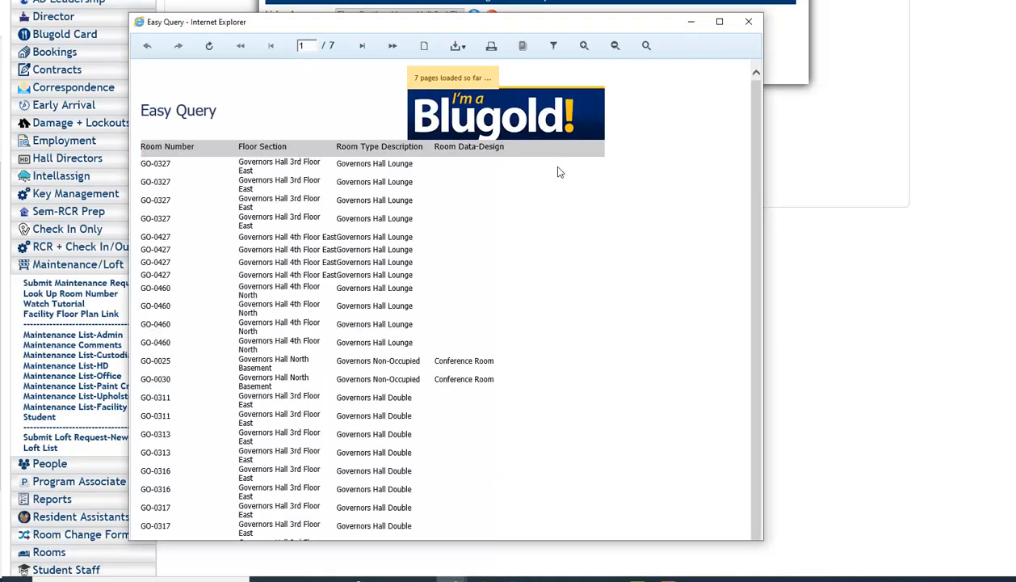
- Enlarge the Governors Hall query report, examine room numbers, floor sections and room designs across its pages, and close it
{"action": "scroll", "coordinate": [417, 265], "scroll_direction": "down", "scroll_amount": 2}
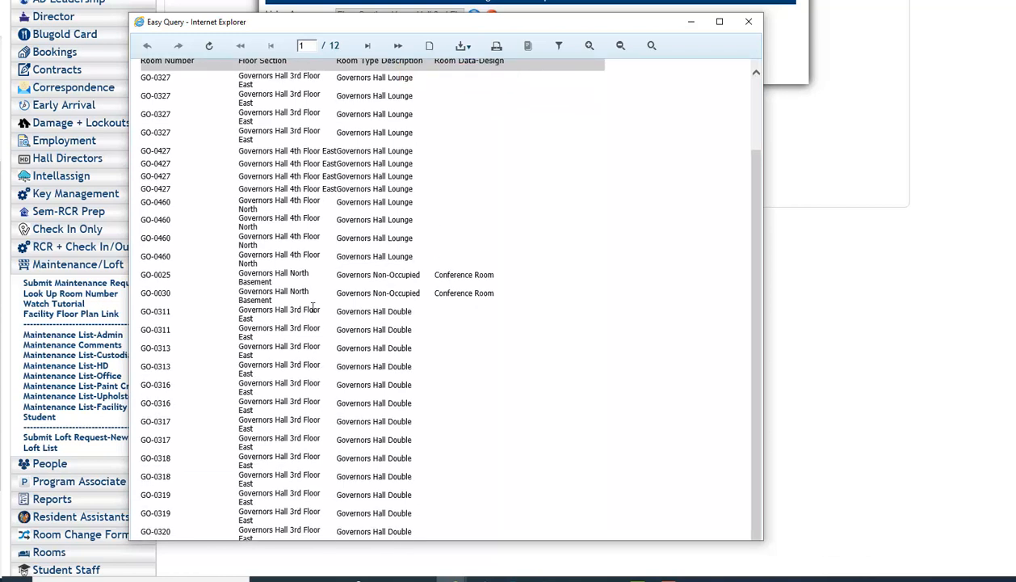
{"action": "left_click", "coordinate": [719, 21]}
{"action": "scroll", "coordinate": [309, 77], "scroll_direction": "up", "scroll_amount": 2}
{"action": "left_click", "coordinate": [161, 1]}
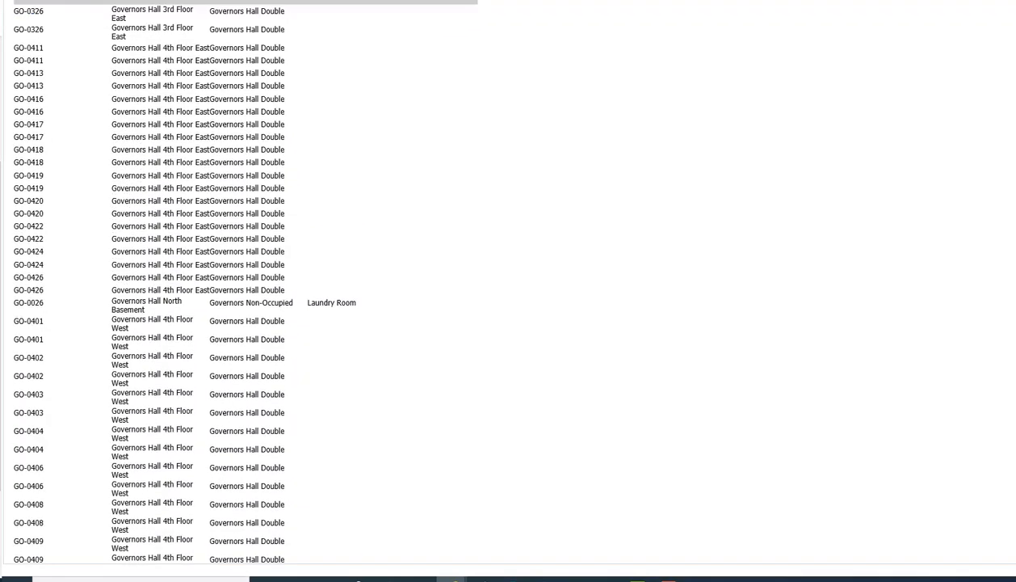
{"action": "left_click", "coordinate": [161, 1]}
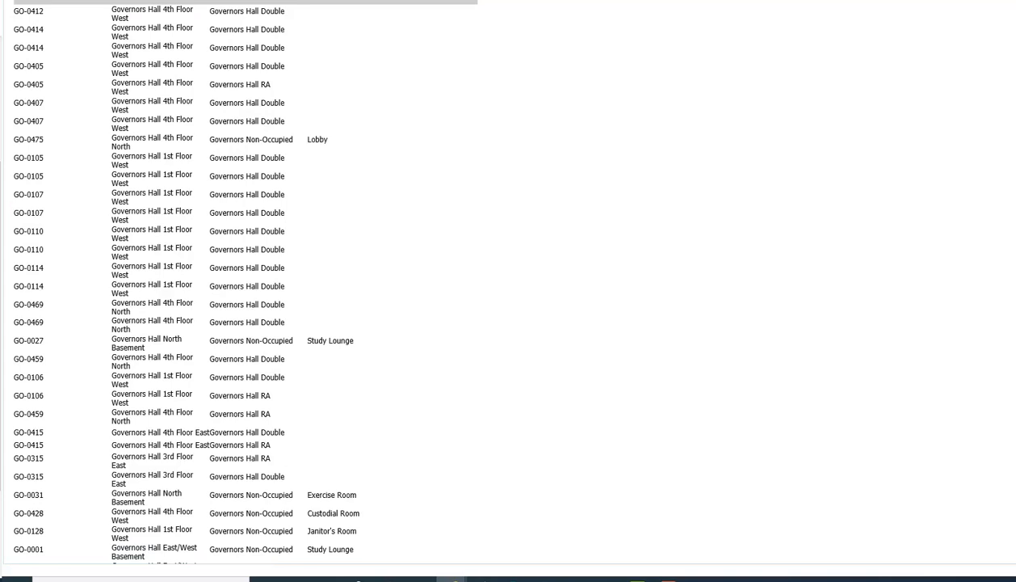
{"action": "left_click", "coordinate": [121, 1]}
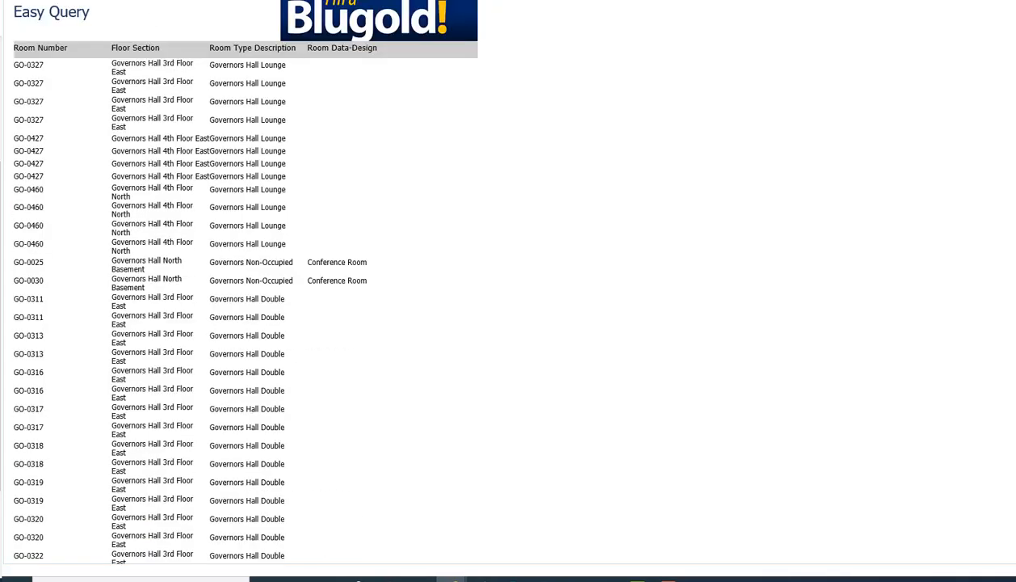
{"action": "left_click", "coordinate": [162, 0]}
{"action": "left_click", "coordinate": [162, 1]}
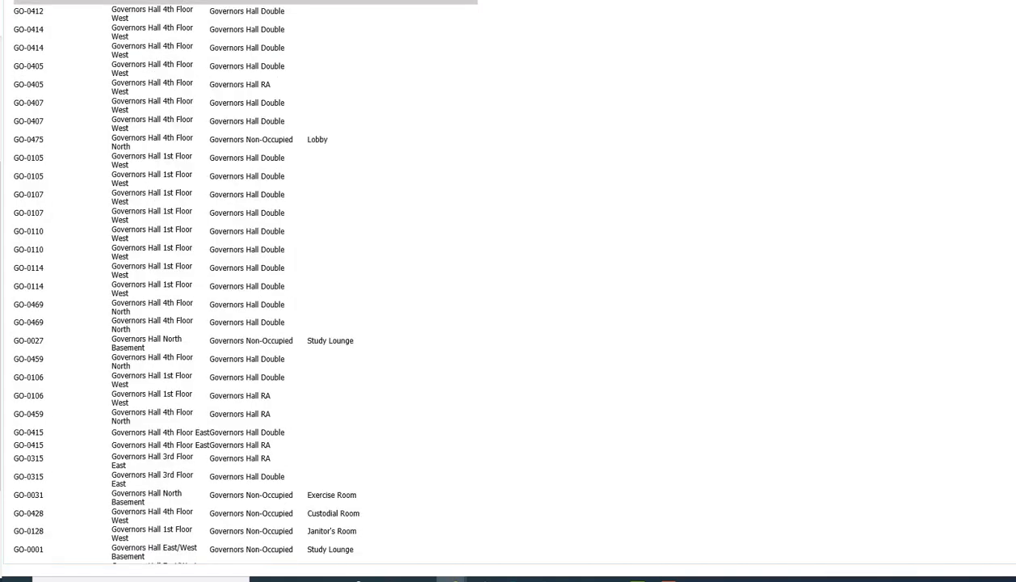
{"action": "left_click", "coordinate": [161, 1]}
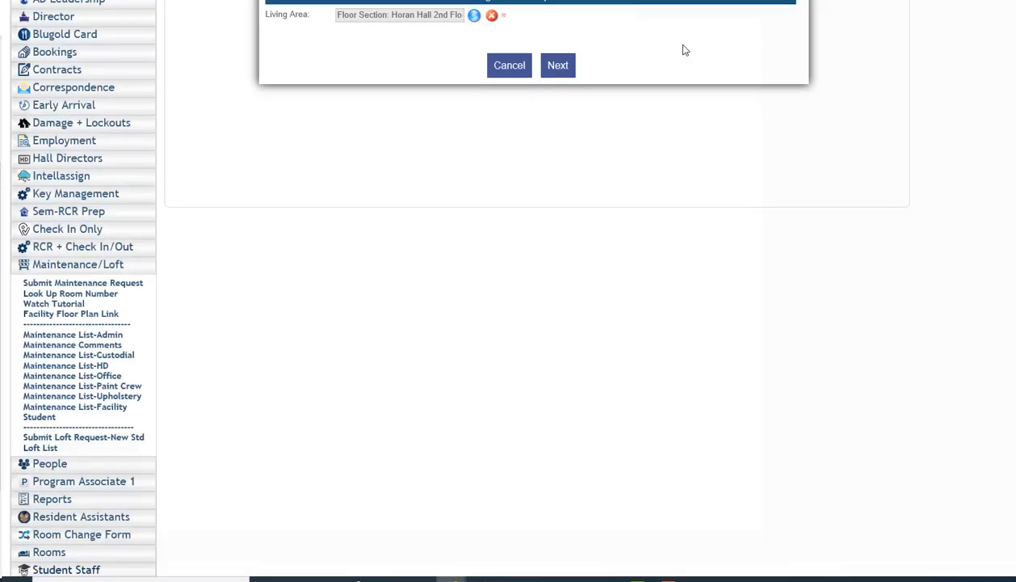
- Set the request's living area to room GO-0012 in the Governors Hall East/West Basement section
{"action": "scroll", "coordinate": [499, 73], "scroll_direction": "up", "scroll_amount": 3}
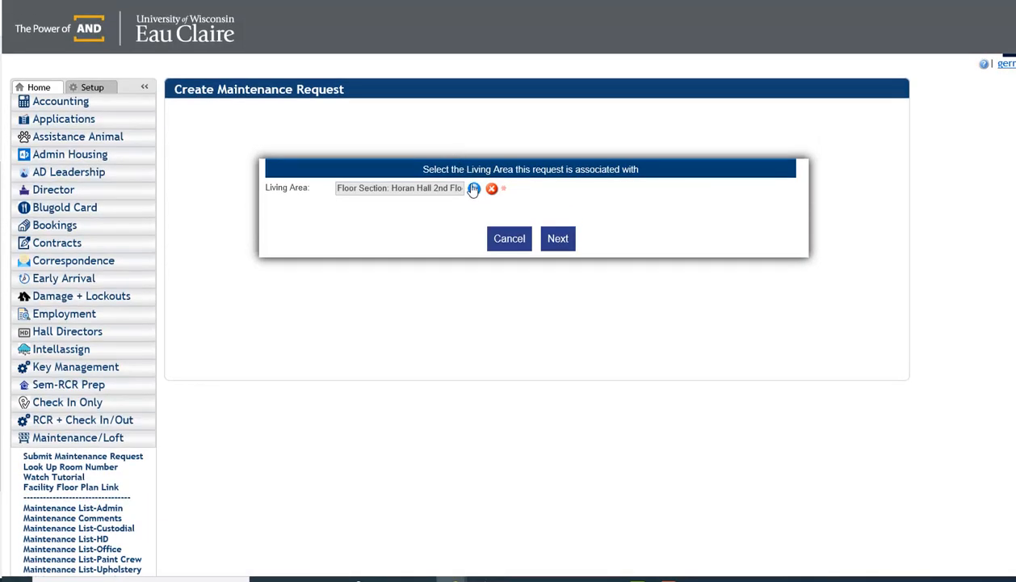
{"action": "left_click", "coordinate": [473, 189]}
{"action": "scroll", "coordinate": [356, 300], "scroll_direction": "down", "scroll_amount": 5}
{"action": "scroll", "coordinate": [360, 303], "scroll_direction": "down", "scroll_amount": 2}
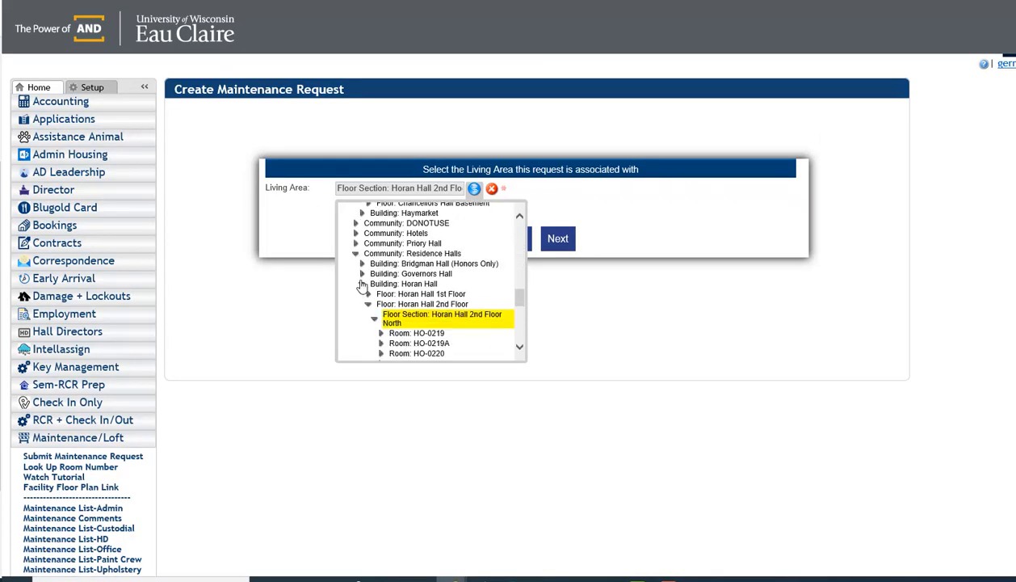
{"action": "left_click", "coordinate": [361, 274]}
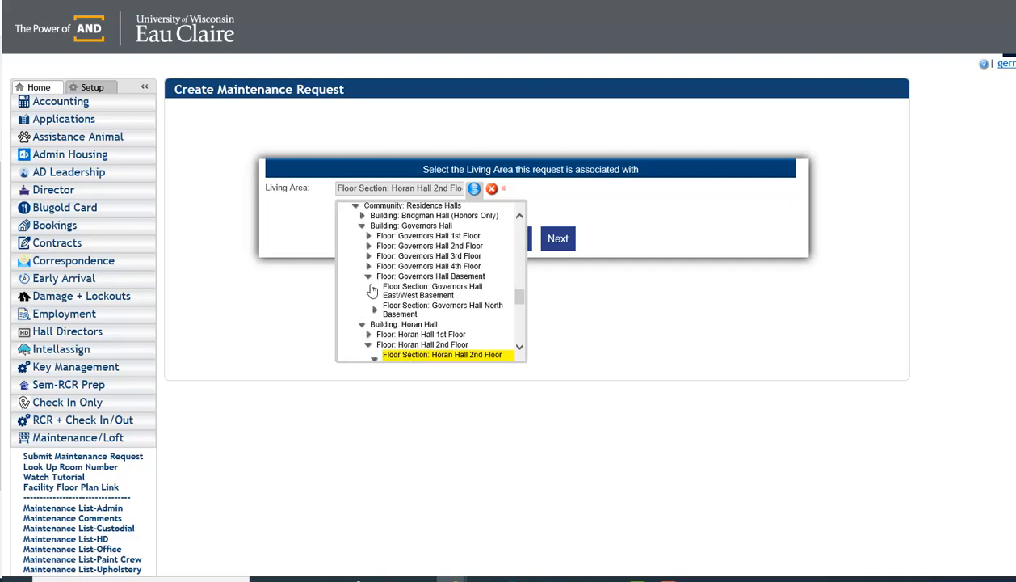
{"action": "left_click", "coordinate": [375, 296]}
{"action": "scroll", "coordinate": [376, 292], "scroll_direction": "down", "scroll_amount": 3}
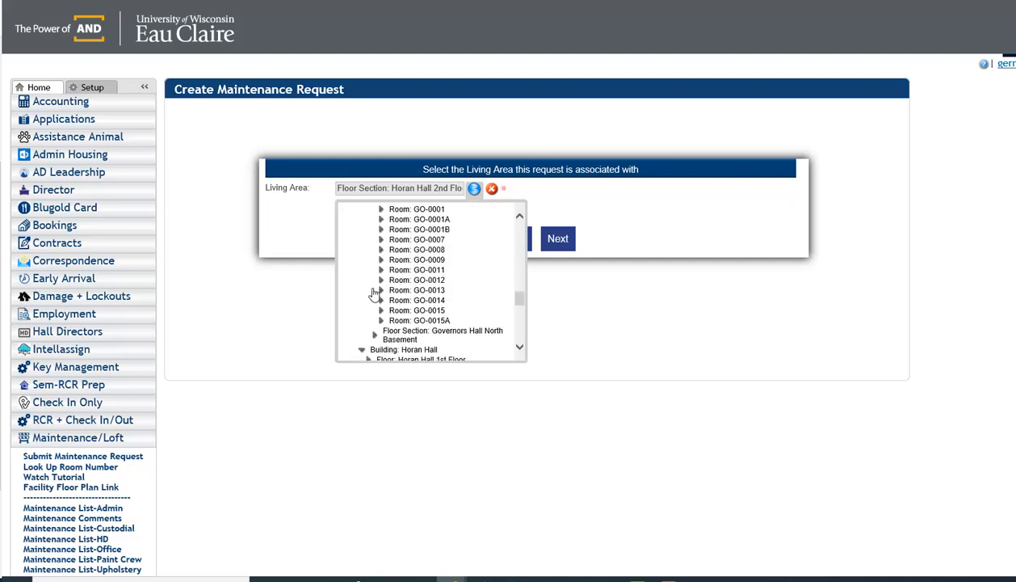
{"action": "left_click", "coordinate": [442, 281]}
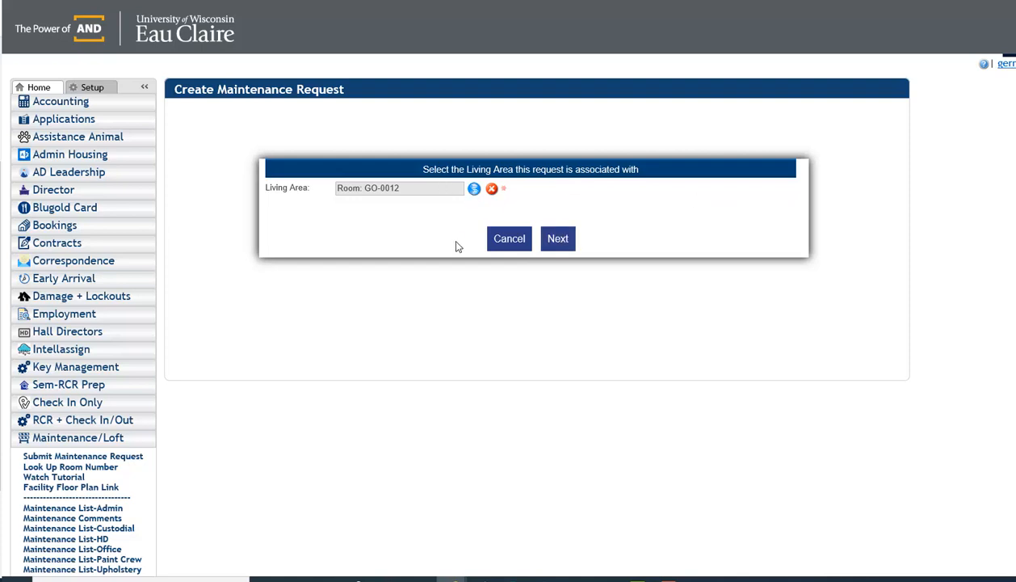
- Change the request's living area to room HO-0219 in the Horan Hall 2nd Floor North section and continue to the request details
{"action": "left_click", "coordinate": [474, 191]}
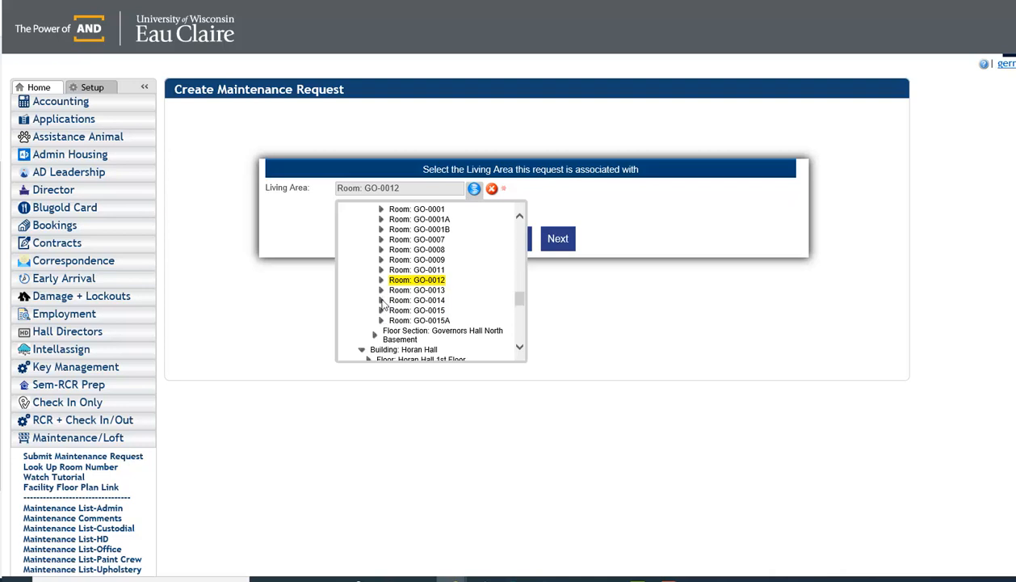
{"action": "scroll", "coordinate": [374, 339], "scroll_direction": "down", "scroll_amount": 1}
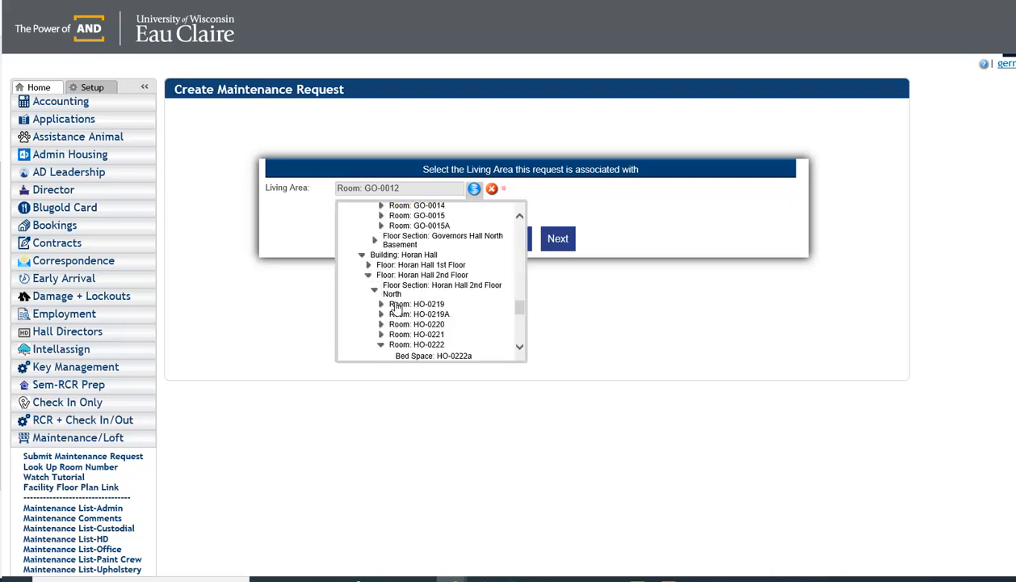
{"action": "left_click", "coordinate": [396, 307]}
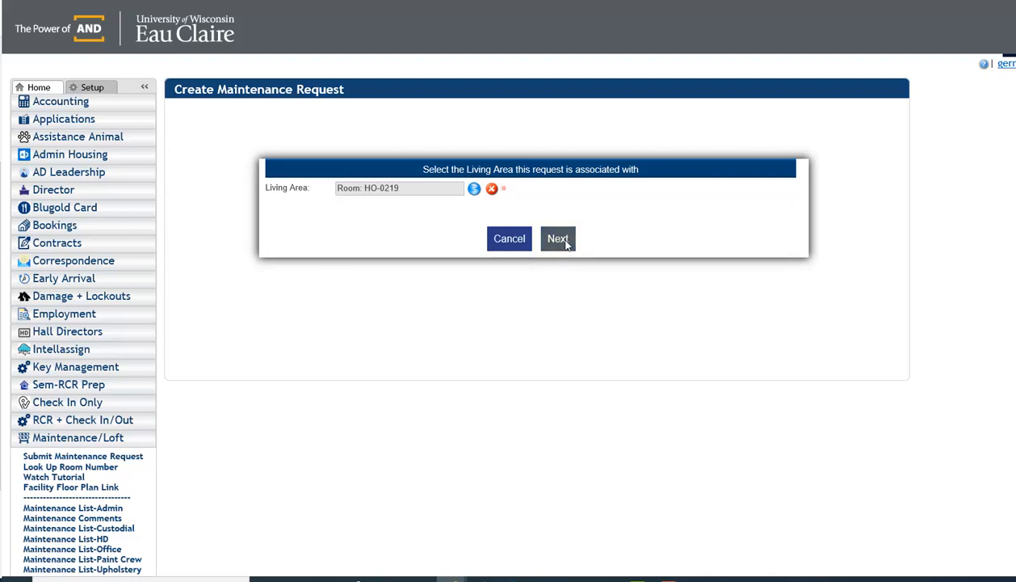
{"action": "left_click", "coordinate": [557, 239]}
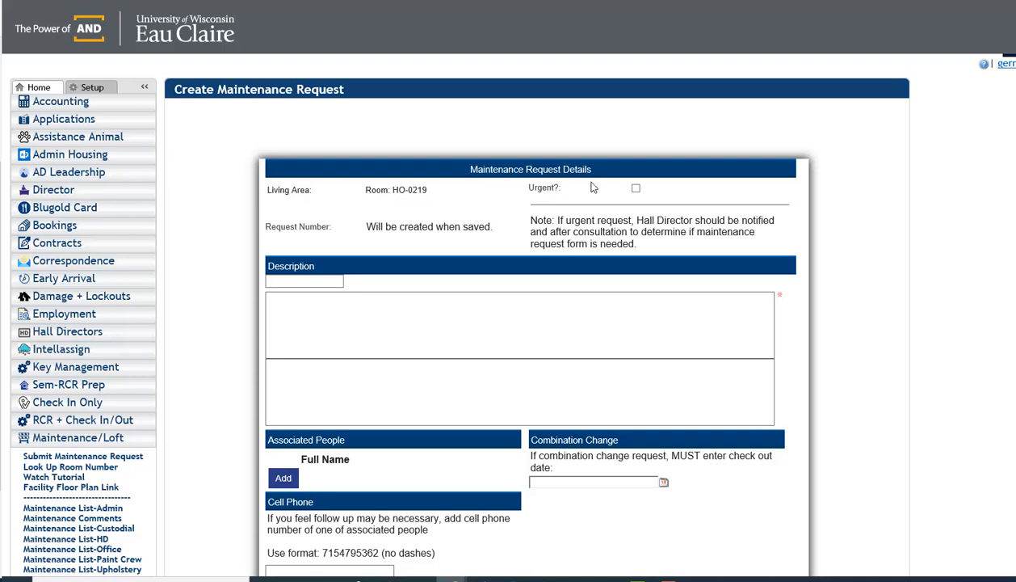
- Enter a description that the bed on the room's right side as you enter needs bed rail repair on the right side closed to the door
{"action": "left_click", "coordinate": [635, 189]}
{"action": "left_click", "coordinate": [636, 188]}
{"action": "left_click", "coordinate": [319, 319]}
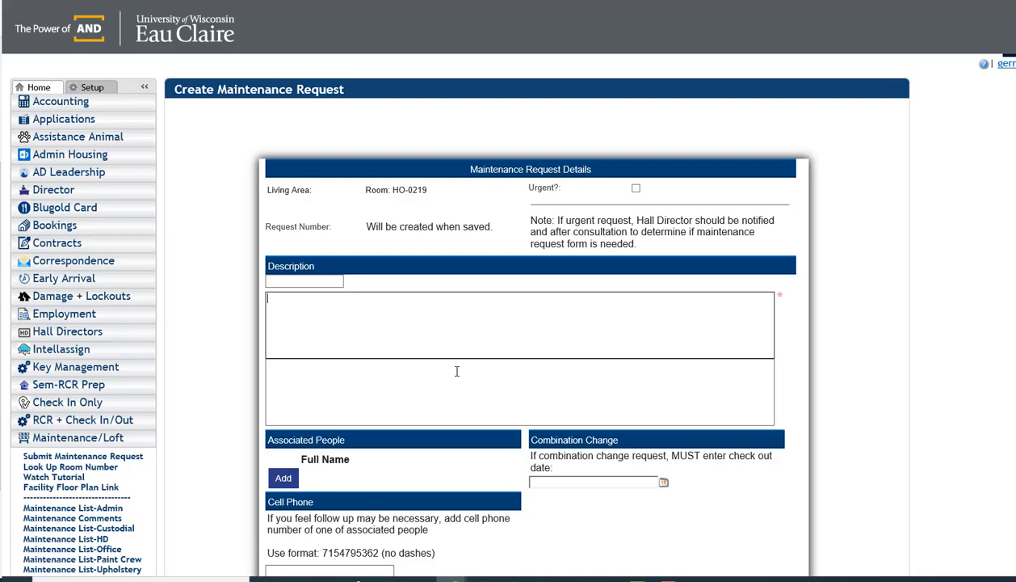
{"action": "type", "text": "THe bed on the right had side of the room as you enter "}
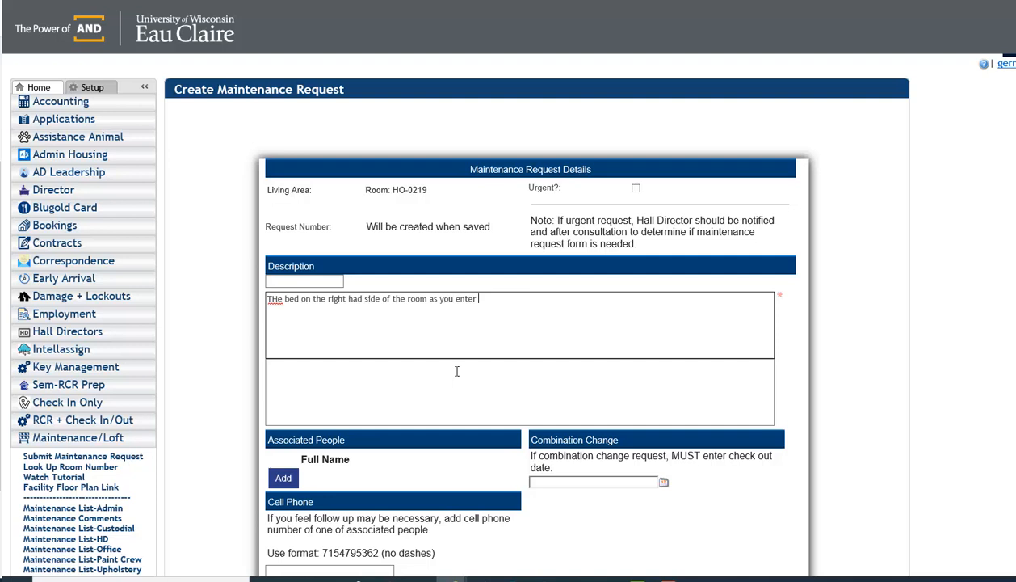
{"action": "type", "text": "has a bed rail that needs reap"}
{"action": "key", "text": "BackSpace"}
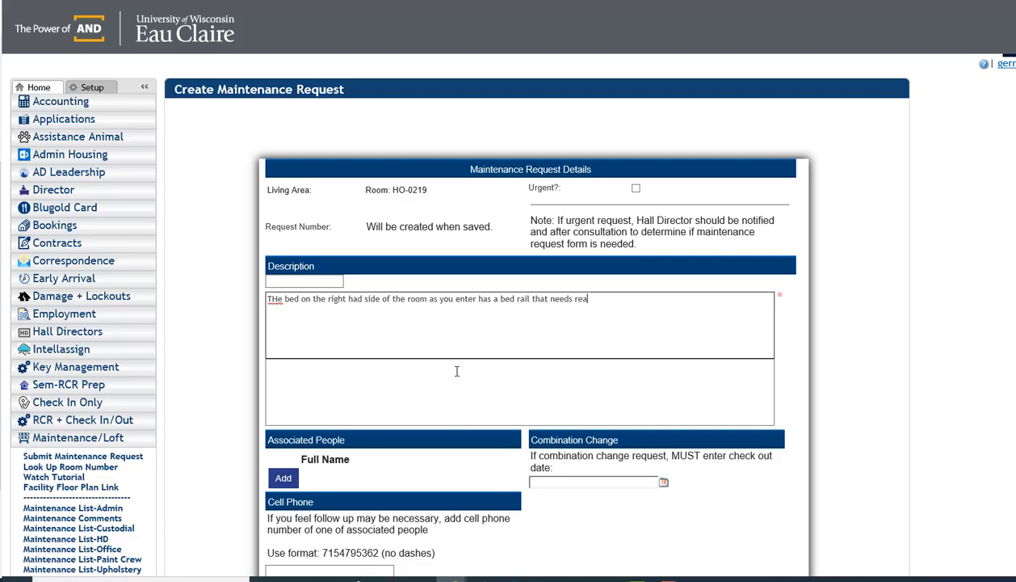
{"action": "key", "text": "BackSpace"}
{"action": "type", "text": "pair on the right side closed to the door."}
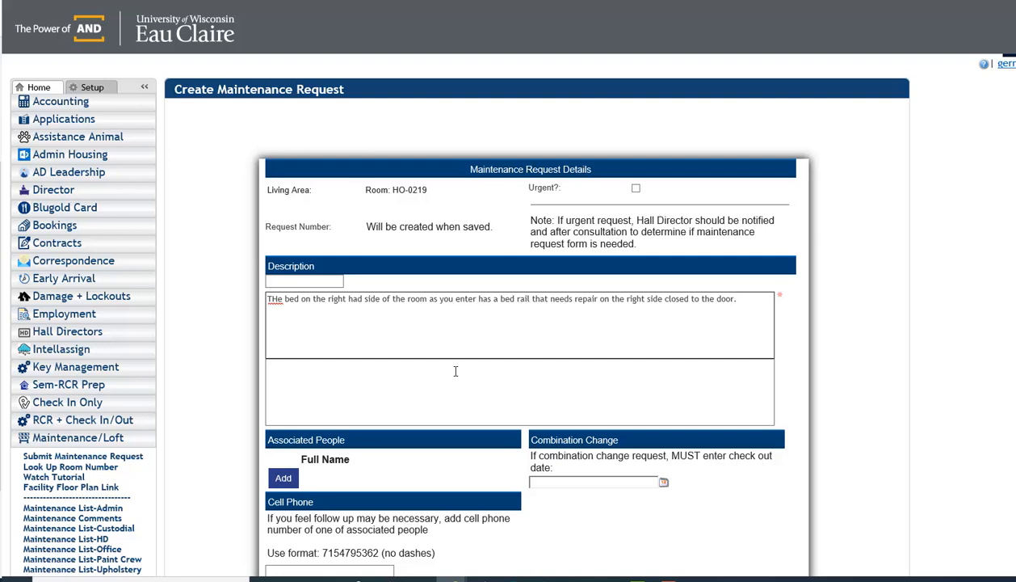
- Open the entry form for adding associated people and go to the request's Cell Phone field
{"action": "scroll", "coordinate": [454, 365], "scroll_direction": "down", "scroll_amount": 3}
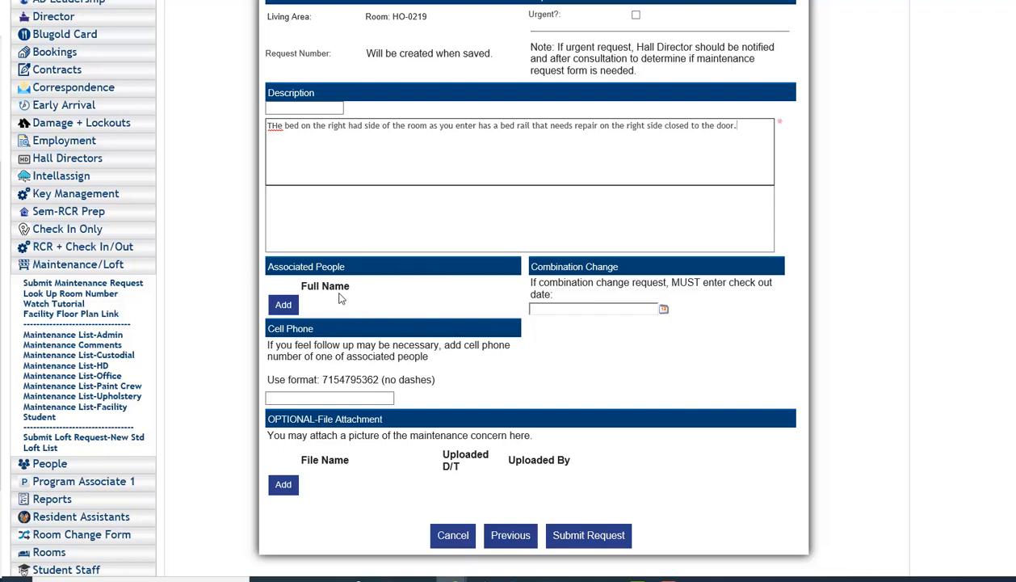
{"action": "left_click", "coordinate": [294, 305]}
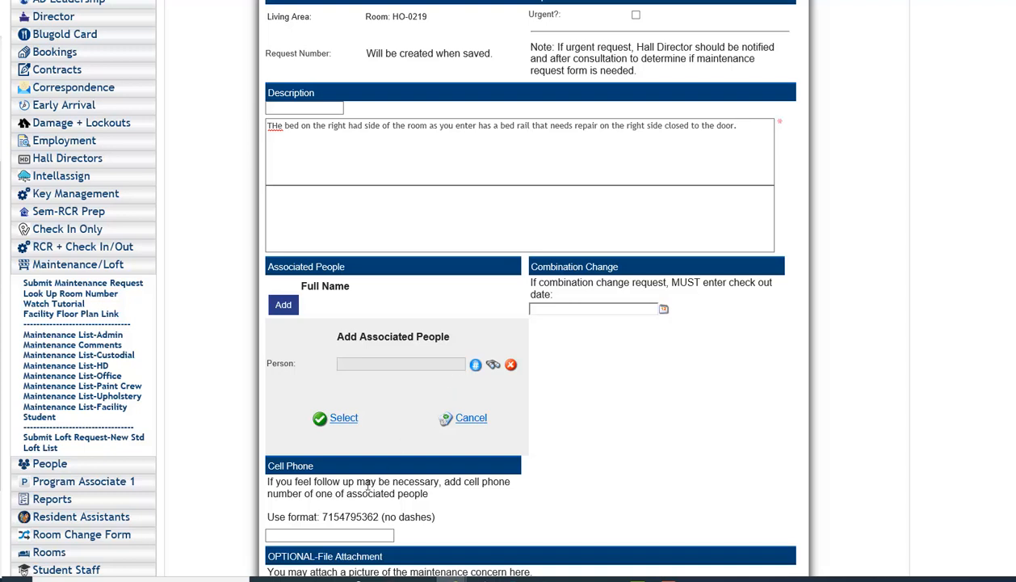
{"action": "left_click", "coordinate": [298, 535]}
{"action": "scroll", "coordinate": [412, 388], "scroll_direction": "up", "scroll_amount": 1}
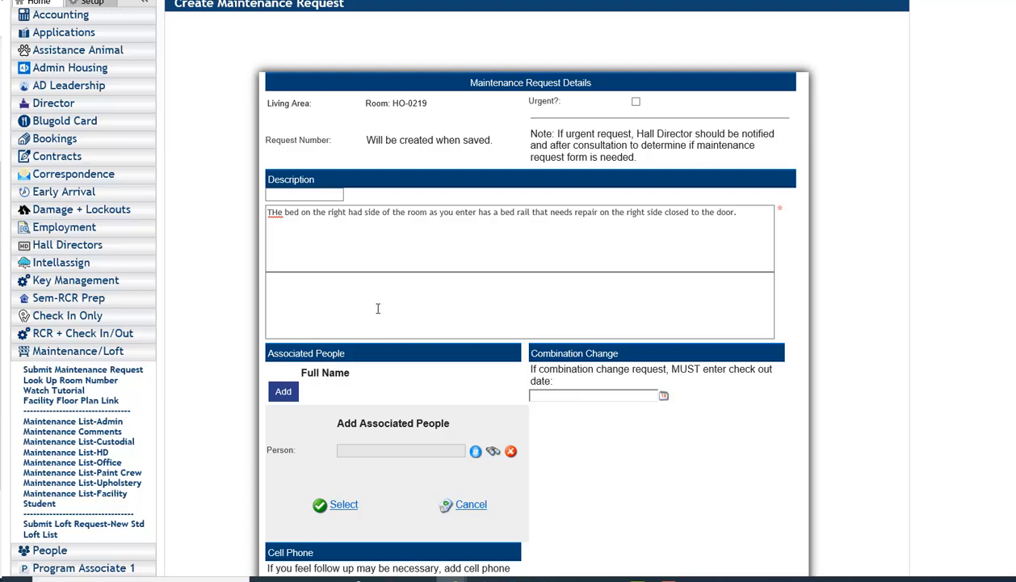
- Attach the picture blue.jpg from the Pictures folder to the maintenance request
{"action": "scroll", "coordinate": [348, 294], "scroll_direction": "down", "scroll_amount": 3}
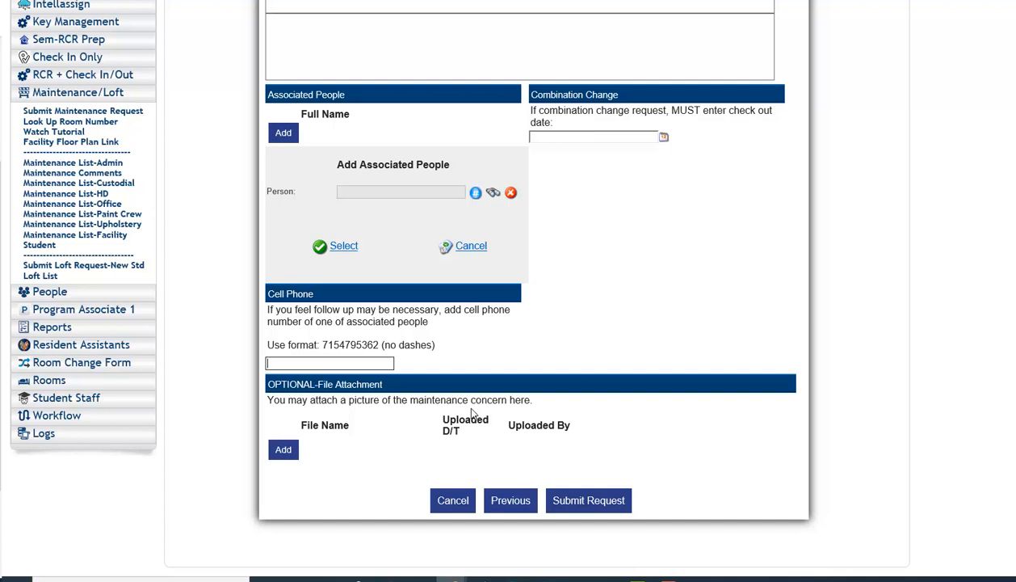
{"action": "left_click", "coordinate": [288, 451]}
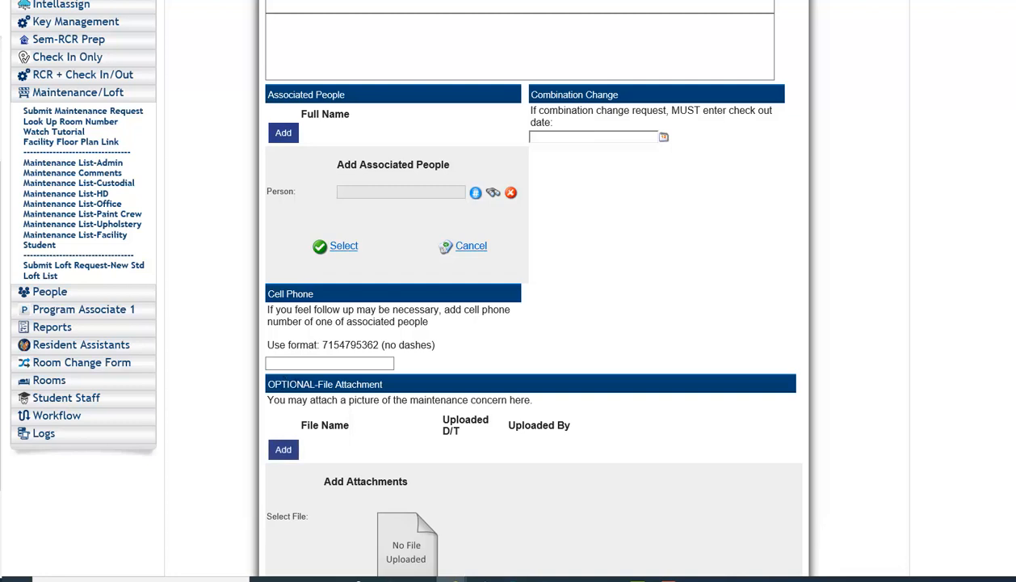
{"action": "scroll", "coordinate": [408, 372], "scroll_direction": "down", "scroll_amount": 2}
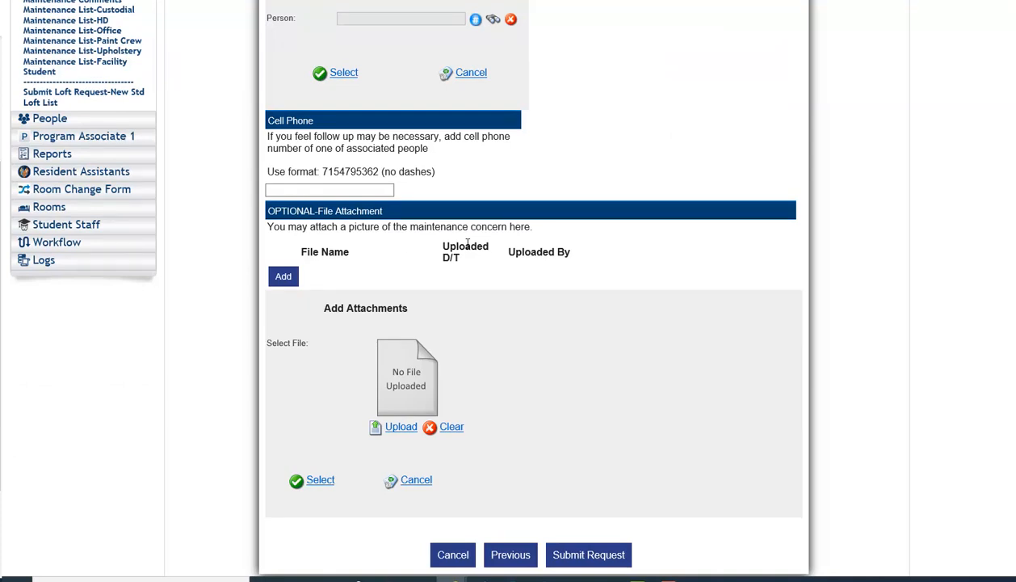
{"action": "left_click", "coordinate": [399, 428]}
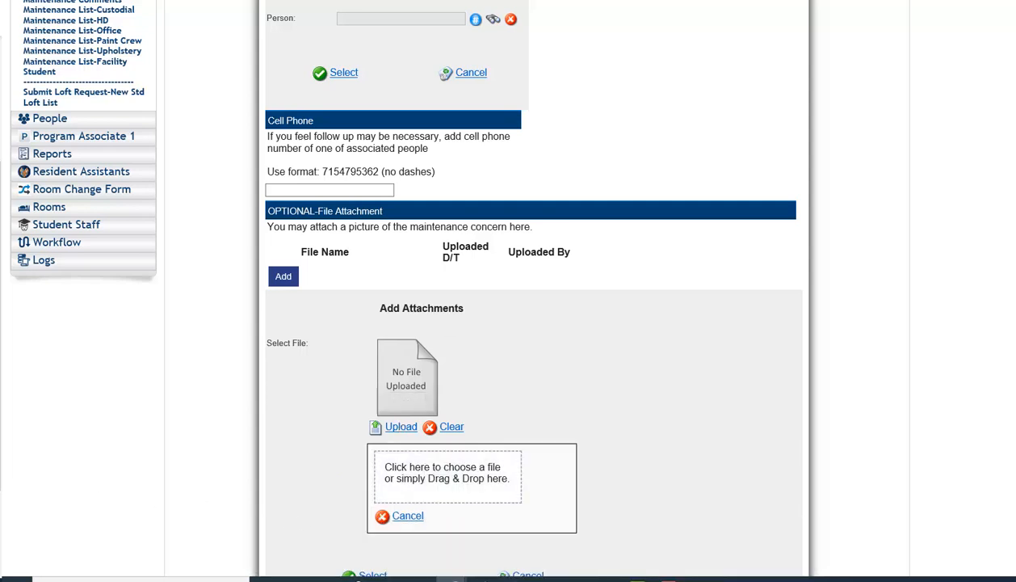
{"action": "left_click", "coordinate": [423, 476]}
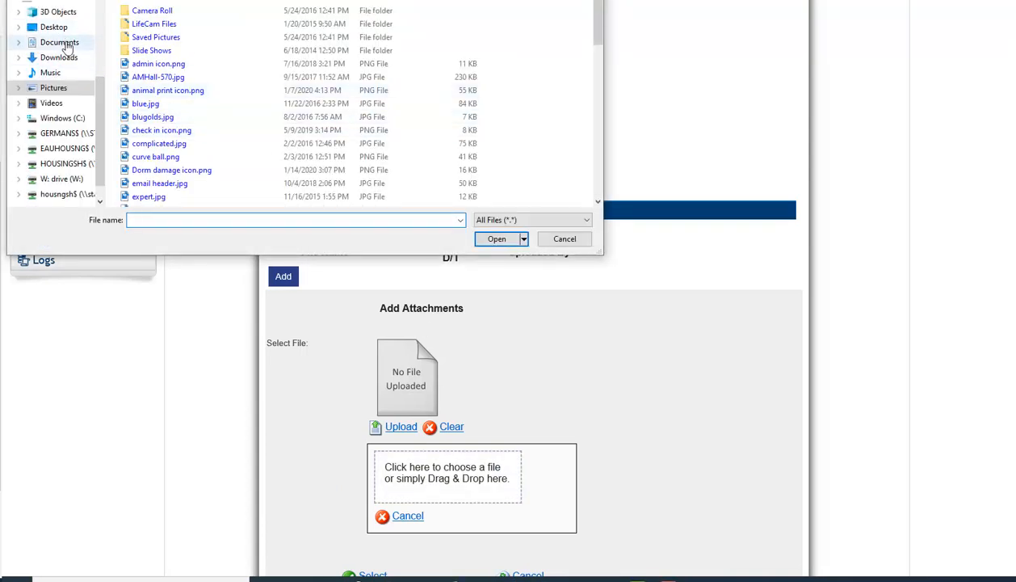
{"action": "left_click", "coordinate": [145, 104]}
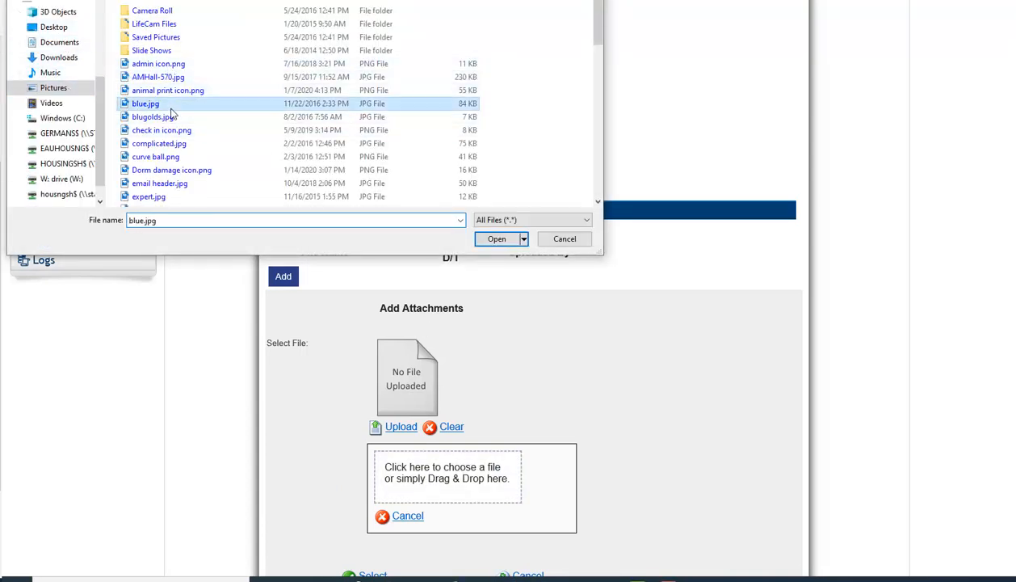
{"action": "left_click", "coordinate": [495, 239]}
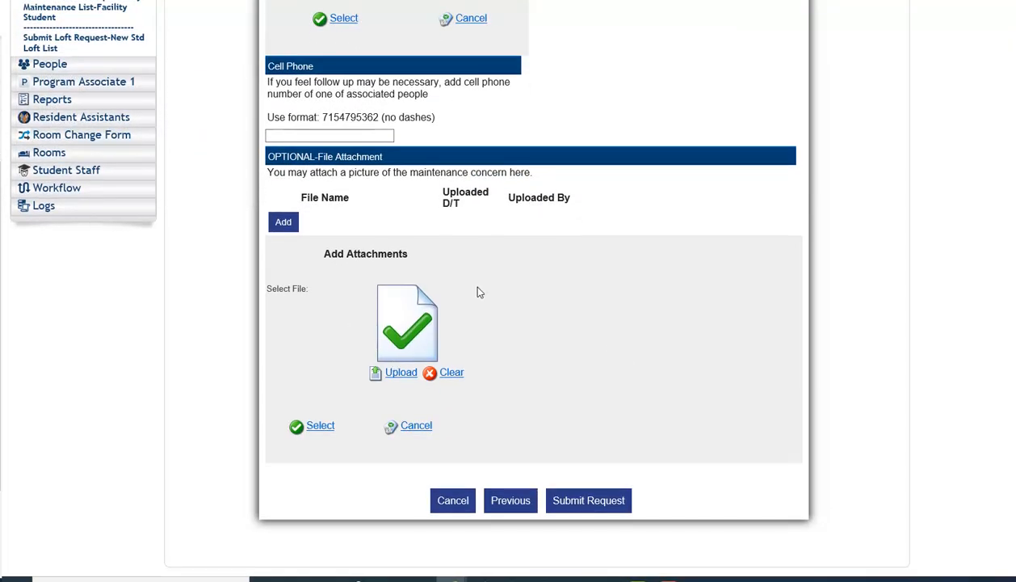
{"action": "left_click", "coordinate": [317, 426]}
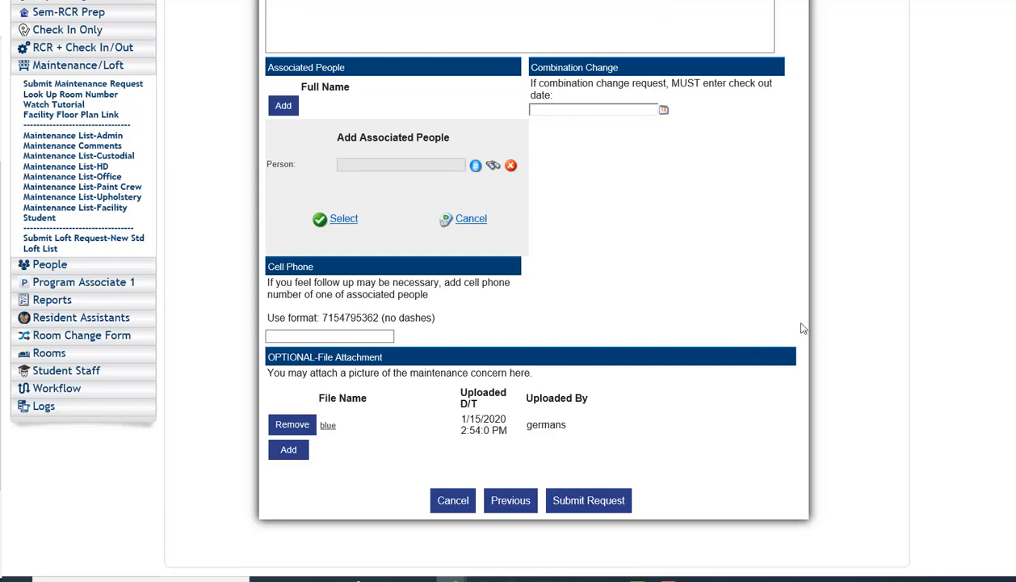
- Review the maintenance request form from its living area and description down to the file attachment
{"action": "scroll", "coordinate": [799, 323], "scroll_direction": "up", "scroll_amount": 5}
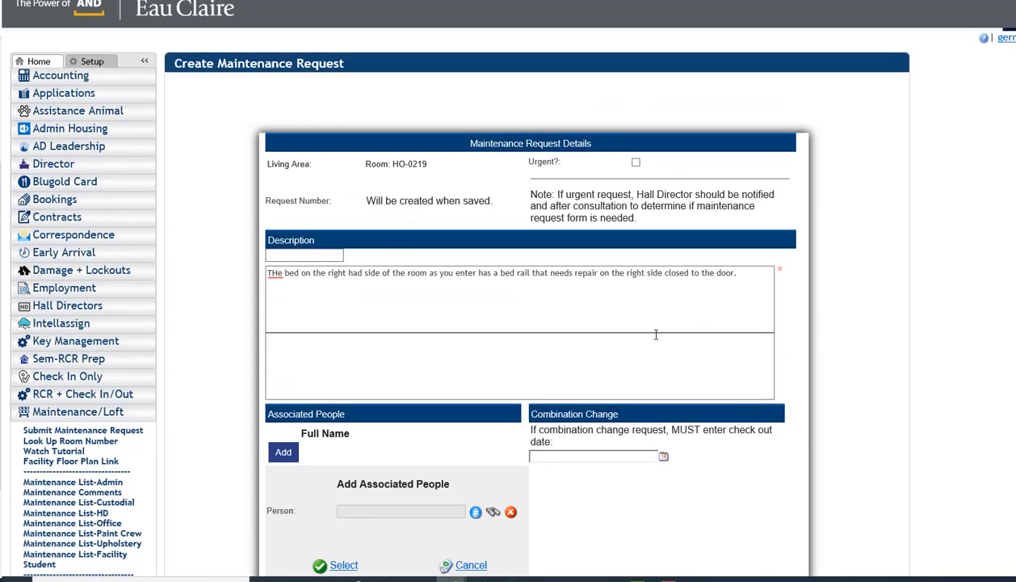
{"action": "scroll", "coordinate": [631, 349], "scroll_direction": "down", "scroll_amount": 5}
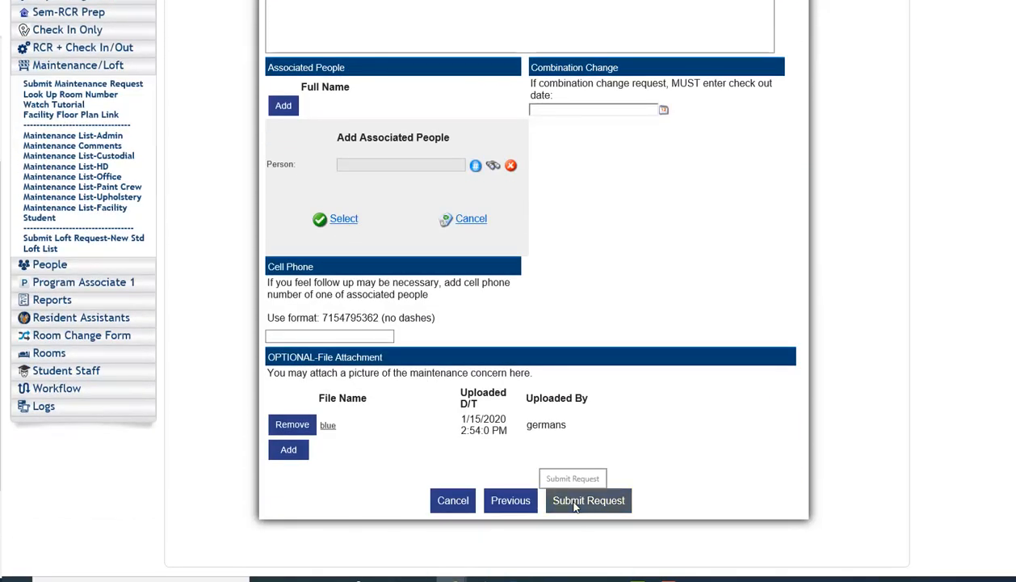